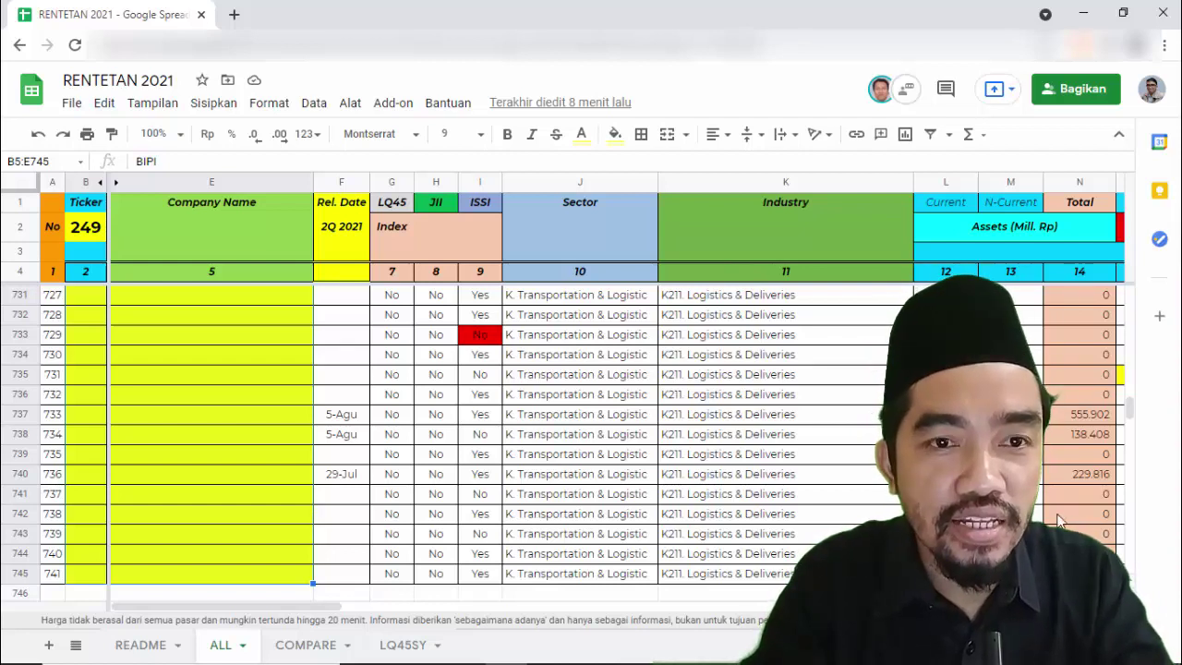
Examine the ALL sheet's columns from assets through growth, cash flows, financial ratios and valuation to the additional index columns
click(1011, 353)
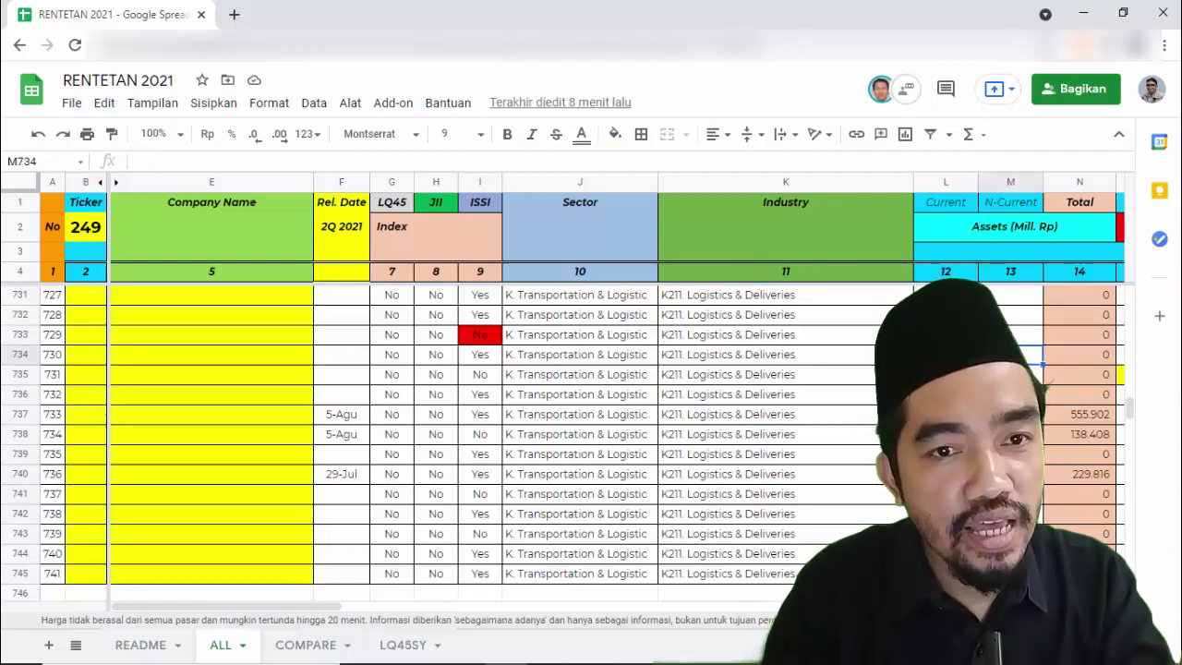
key(Right)
key(Right)
key(Right)
key(Right)
key(Right)
key(Right)
key(Right)
key(Right)
key(Right)
key(Right)
key(Right)
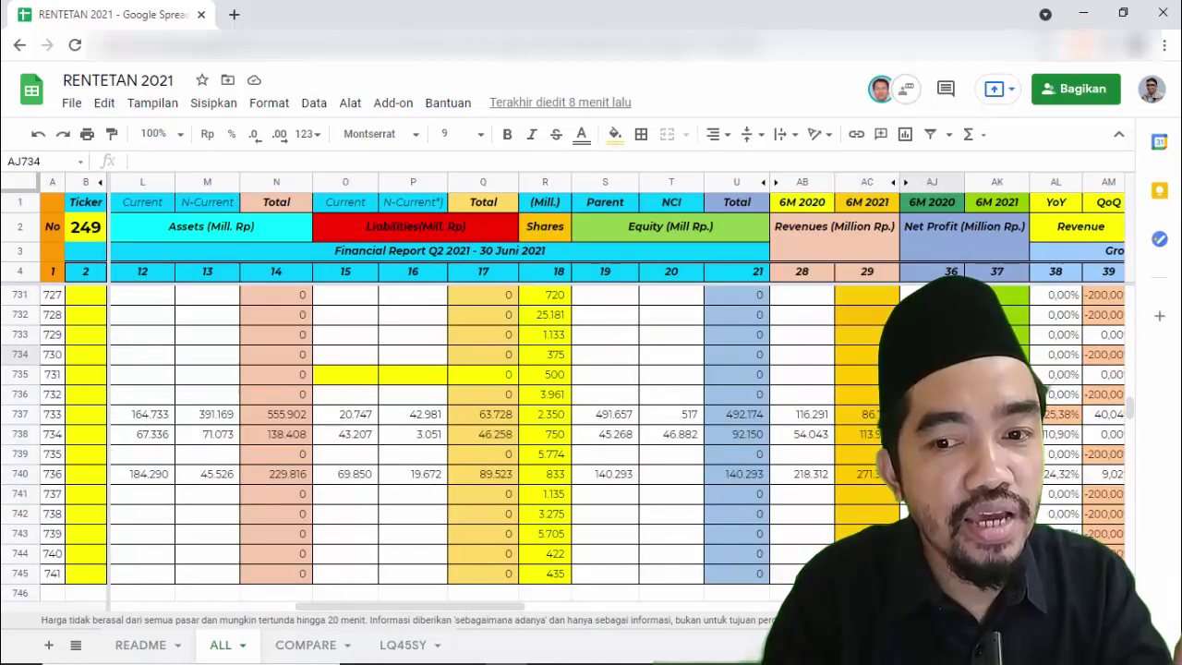
key(Right)
key(Right)
key(Right)
key(Right)
key(Right)
key(Right)
key(Right)
key(Right)
key(Right)
key(Right)
key(Right)
key(Right)
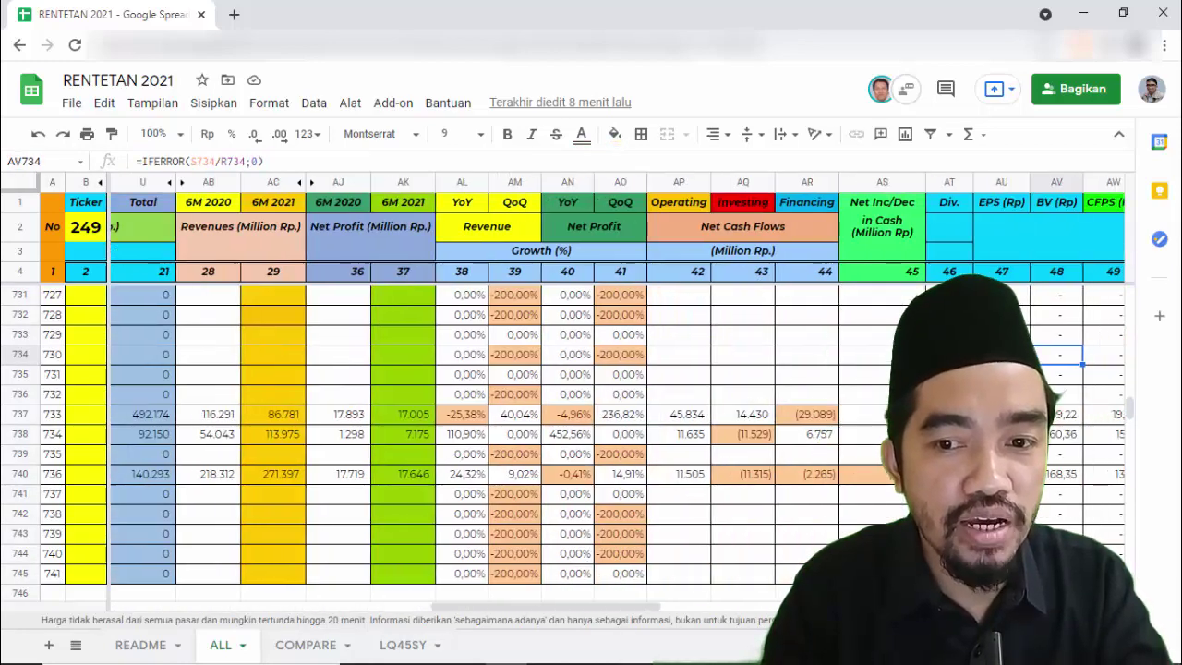
key(Right)
key(Right)
key(Right)
key(Right)
key(Right)
key(Right)
key(Right)
key(Right)
key(Right)
key(Right)
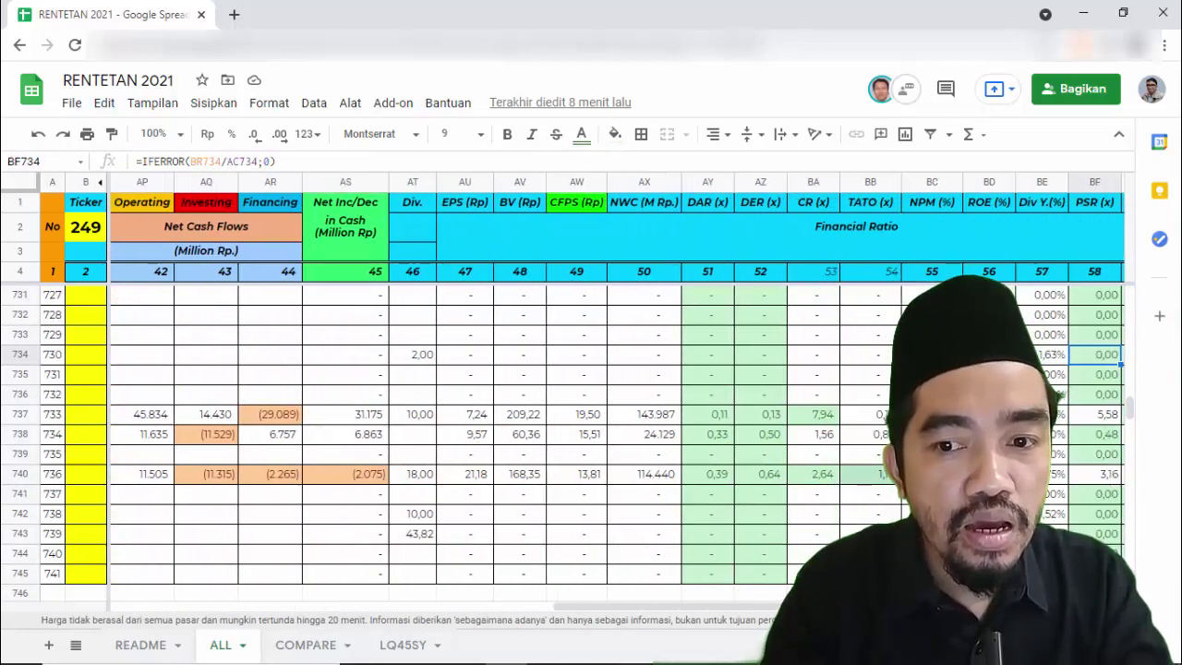
key(Right)
key(Right)
key(Right)
key(Right)
key(Right)
key(Right)
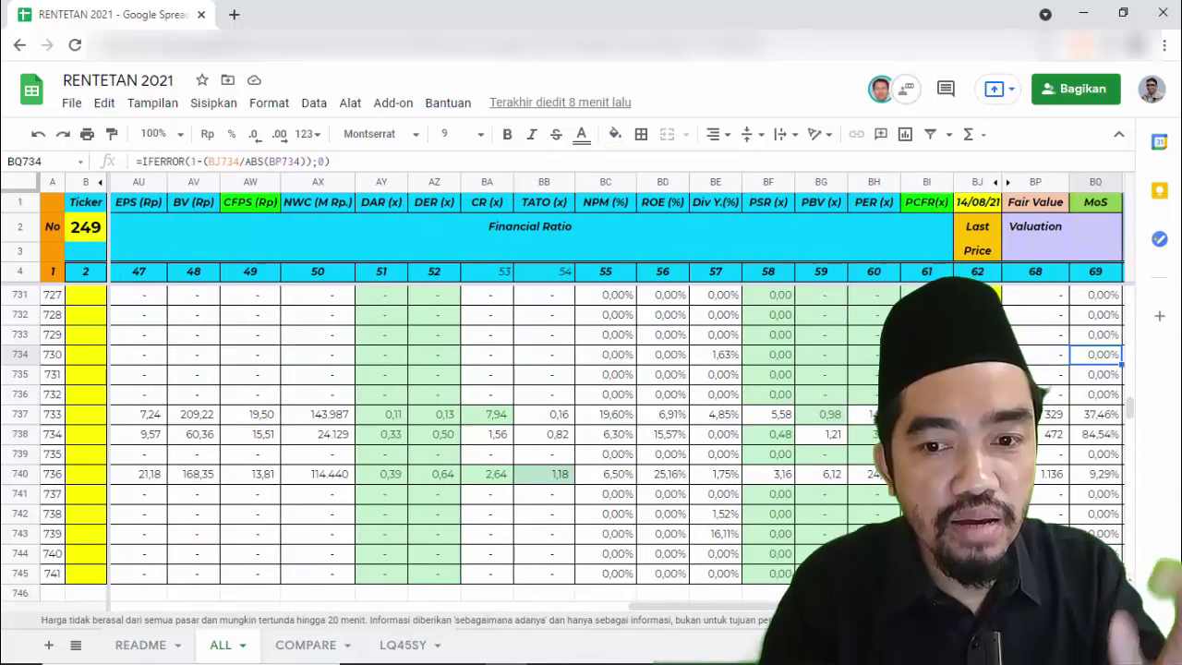
key(Right)
key(Right)
key(Right)
key(Right)
key(Right)
key(Right)
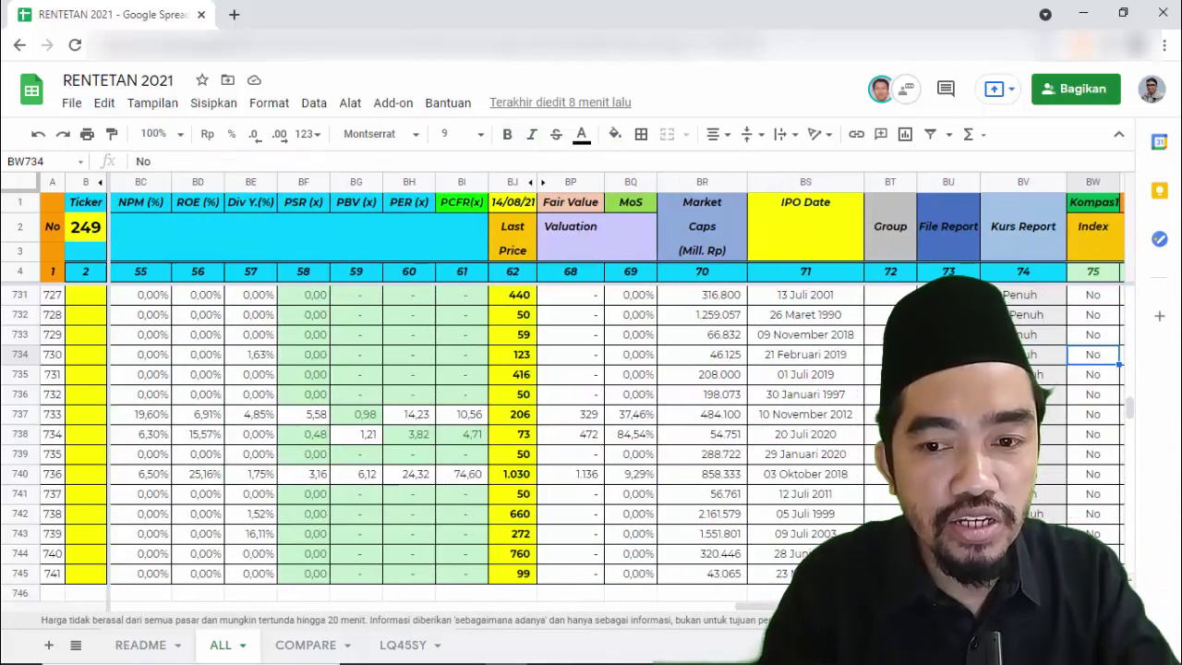
key(Right)
key(Right)
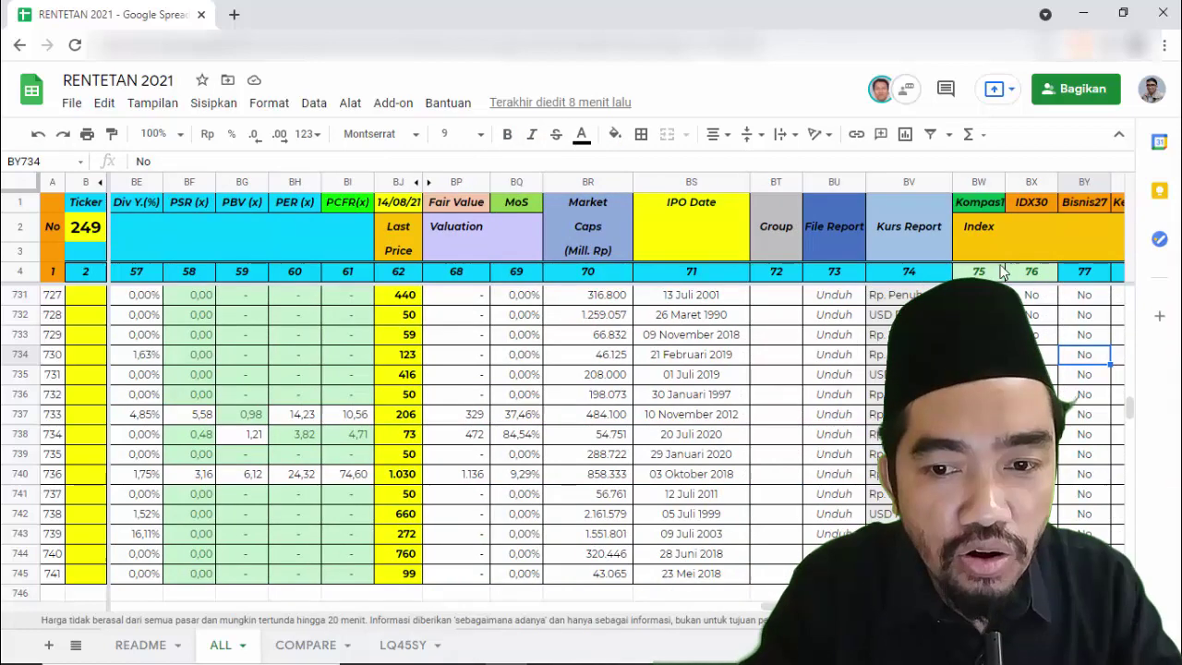
Create a filter on header row 4 and hide the No rows in the Kompas index column (75)
click(25, 272)
click(931, 134)
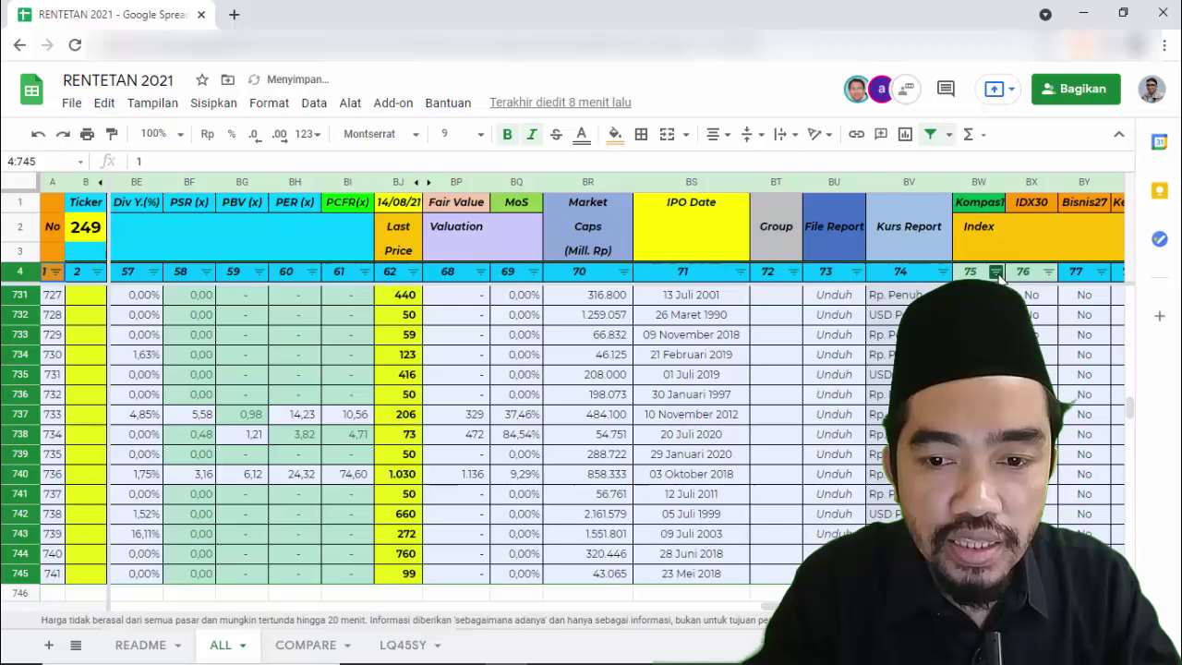
click(995, 272)
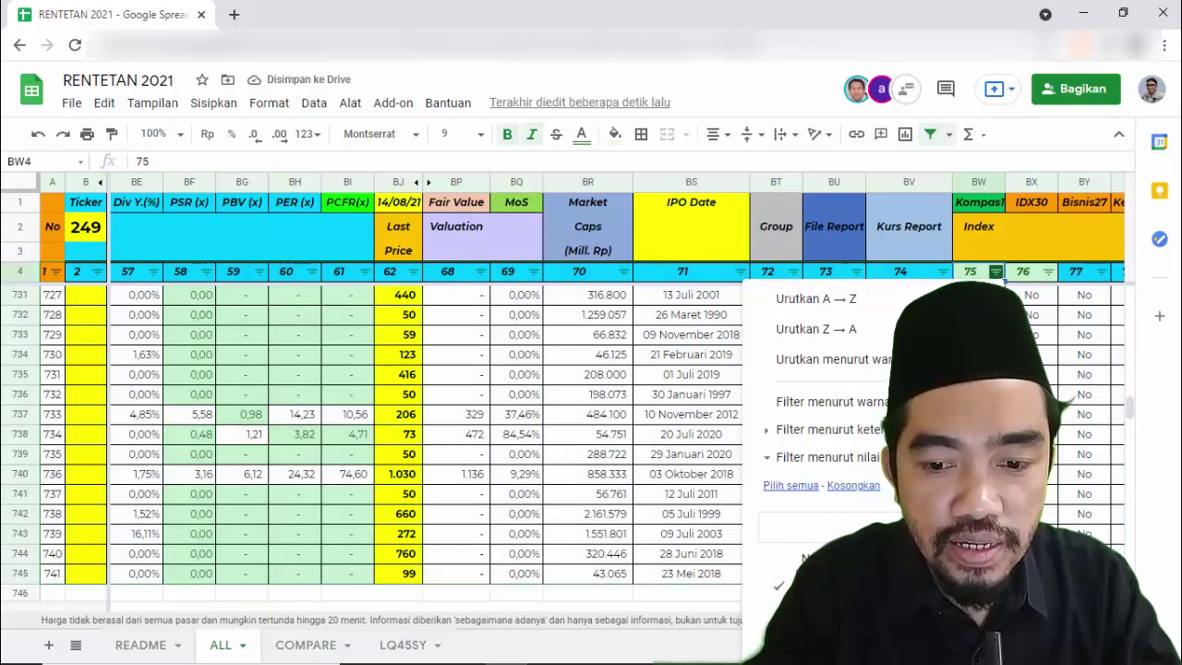
click(811, 518)
click(965, 573)
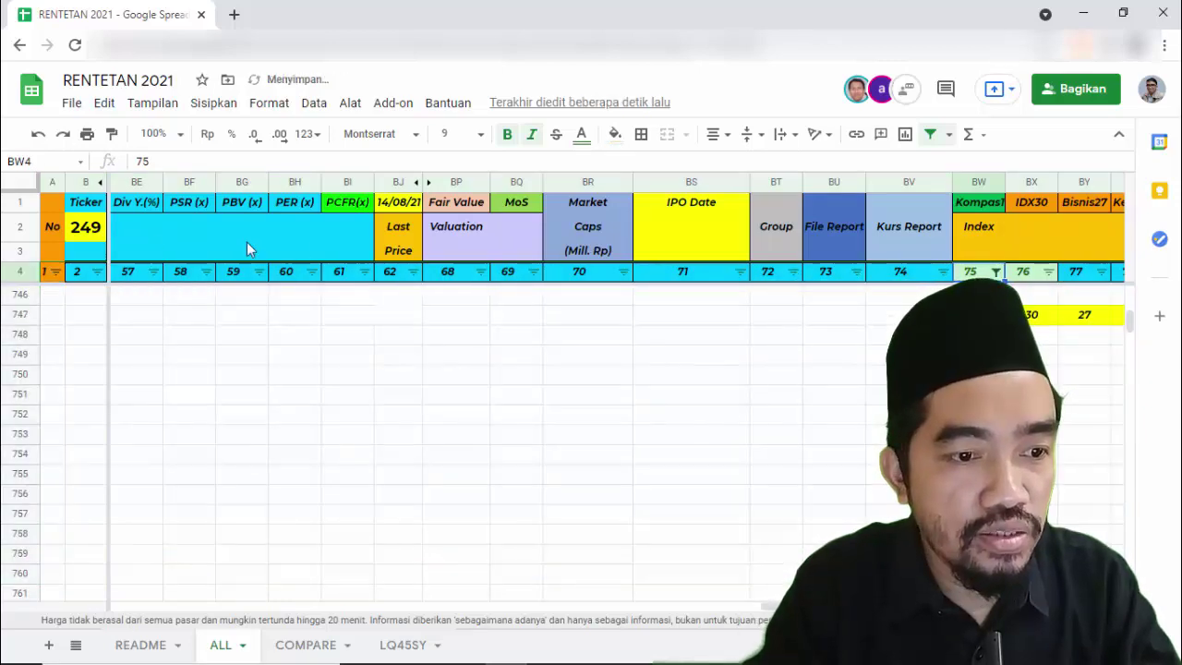
Filter the ISSI column to exclude No, leaving only the Yes rows
click(77, 242)
key(Down)
key(Down)
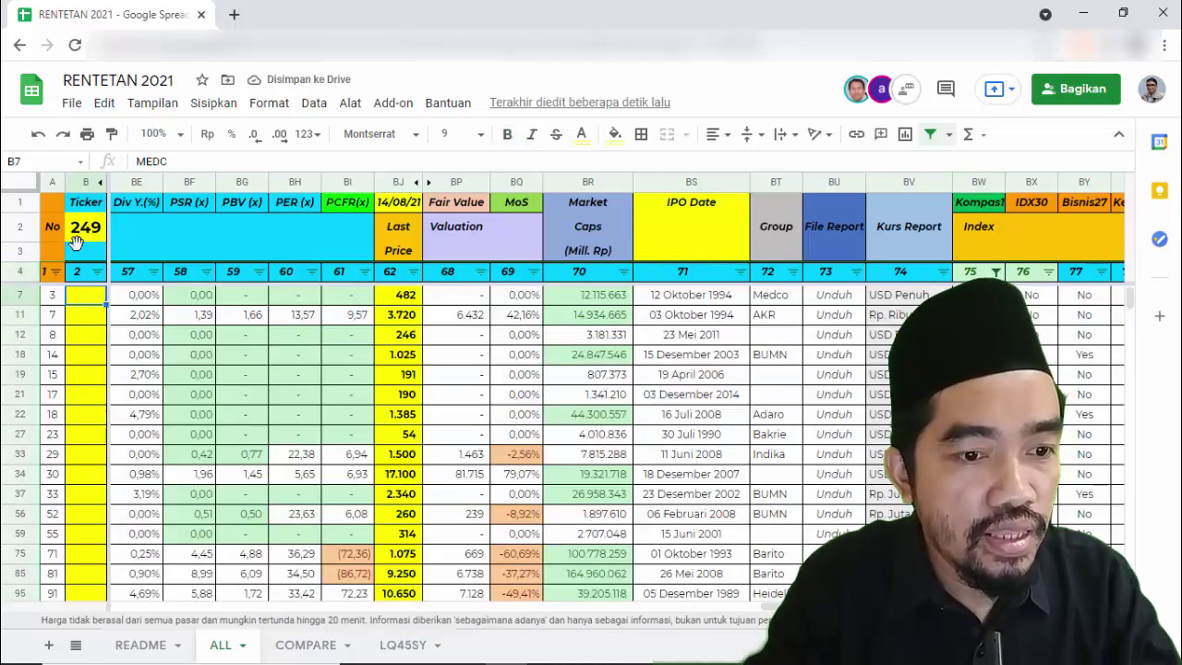
key(Right)
key(Right)
key(Right)
key(Right)
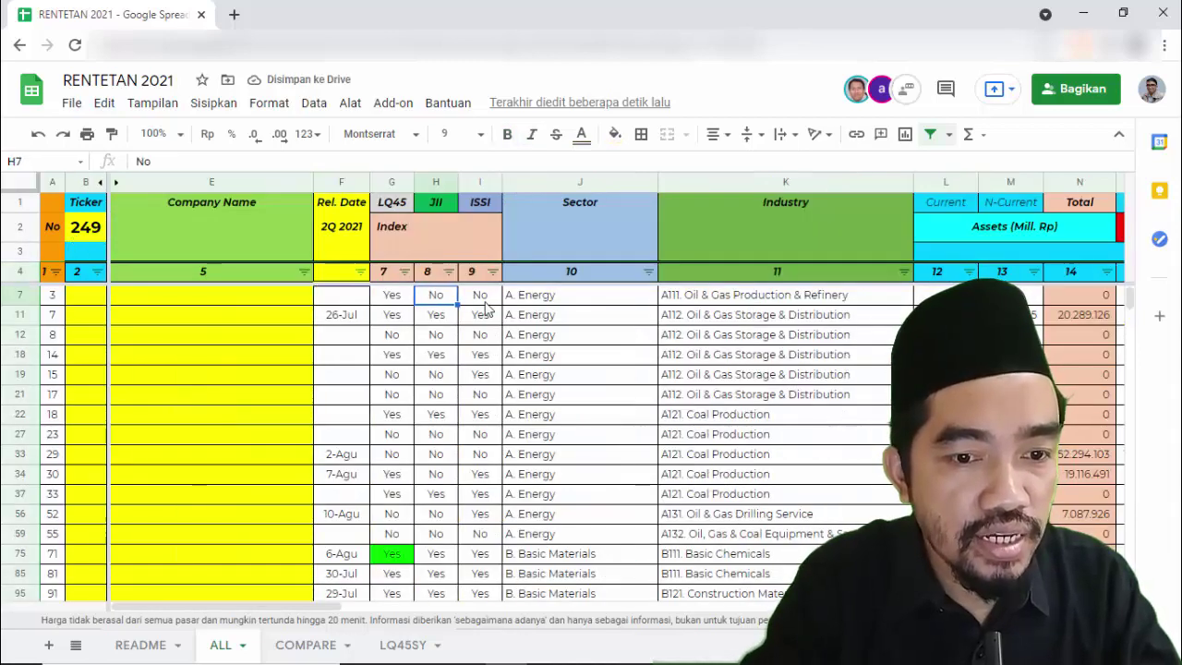
click(492, 271)
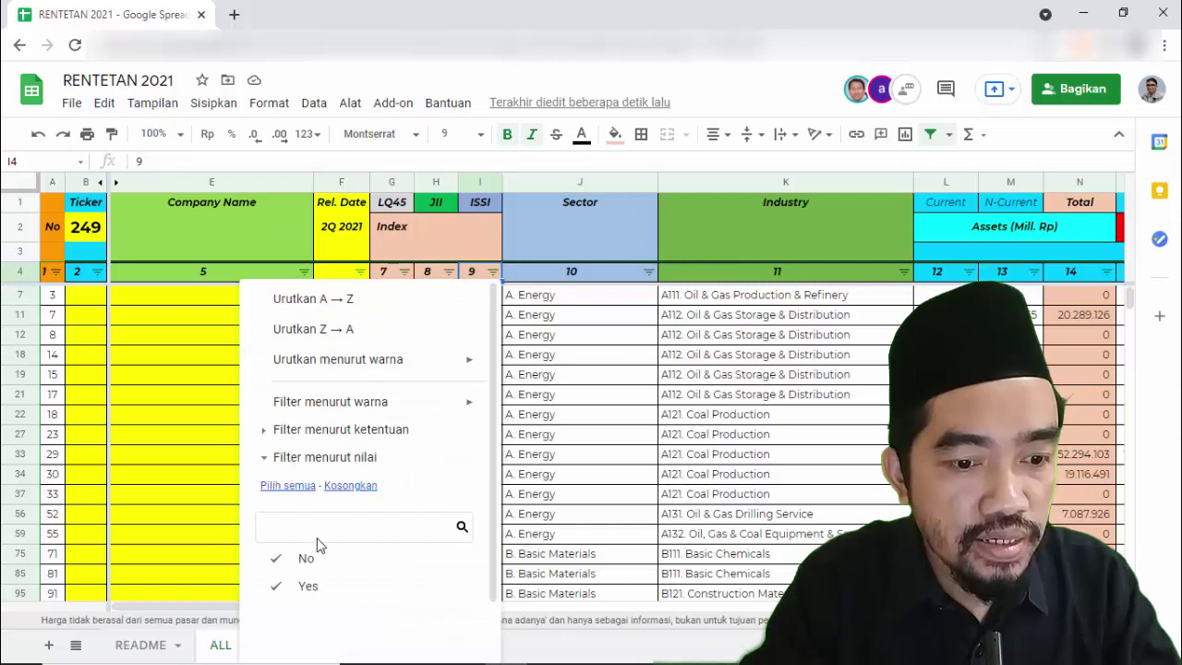
click(314, 558)
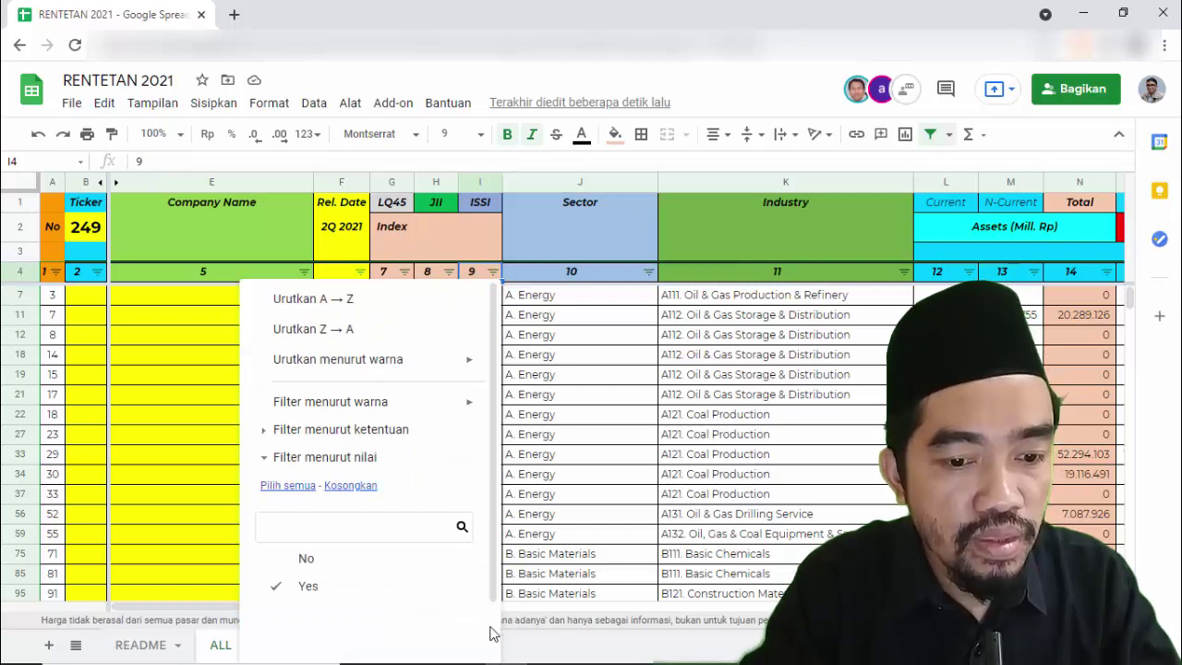
scroll(491, 633, down, 2)
click(440, 634)
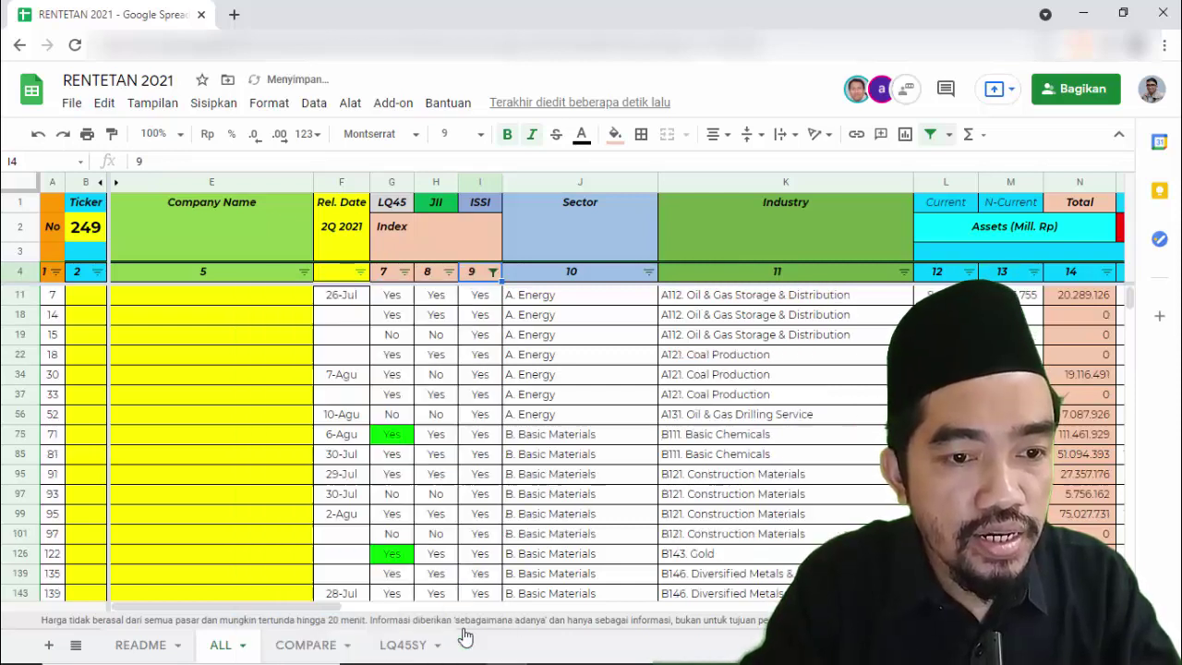
Filter the Rel. Date 2Q 2021 column to exclude blank entries (Kosong)
click(361, 271)
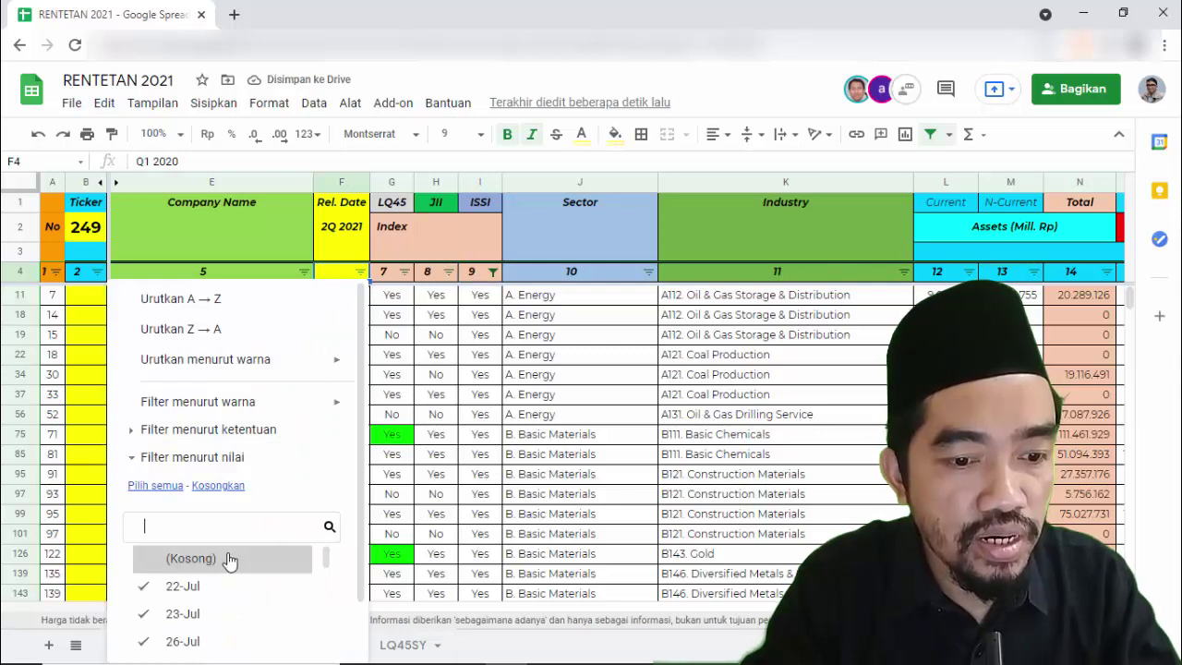
scroll(355, 601, down, 2)
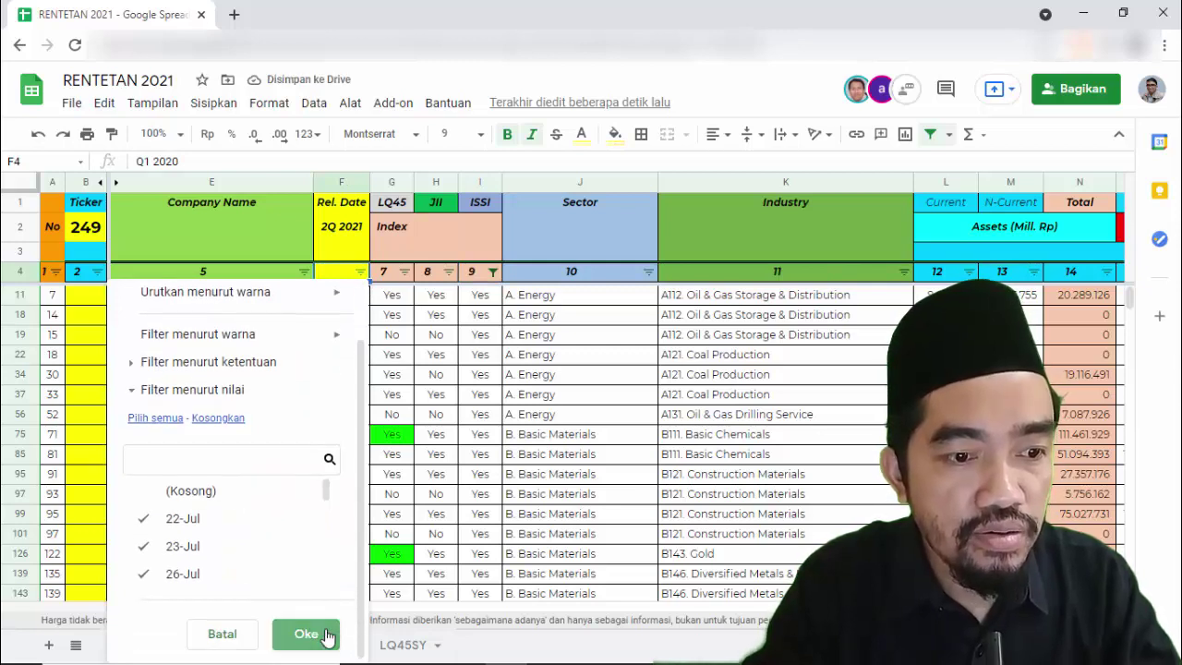
click(325, 634)
click(785, 314)
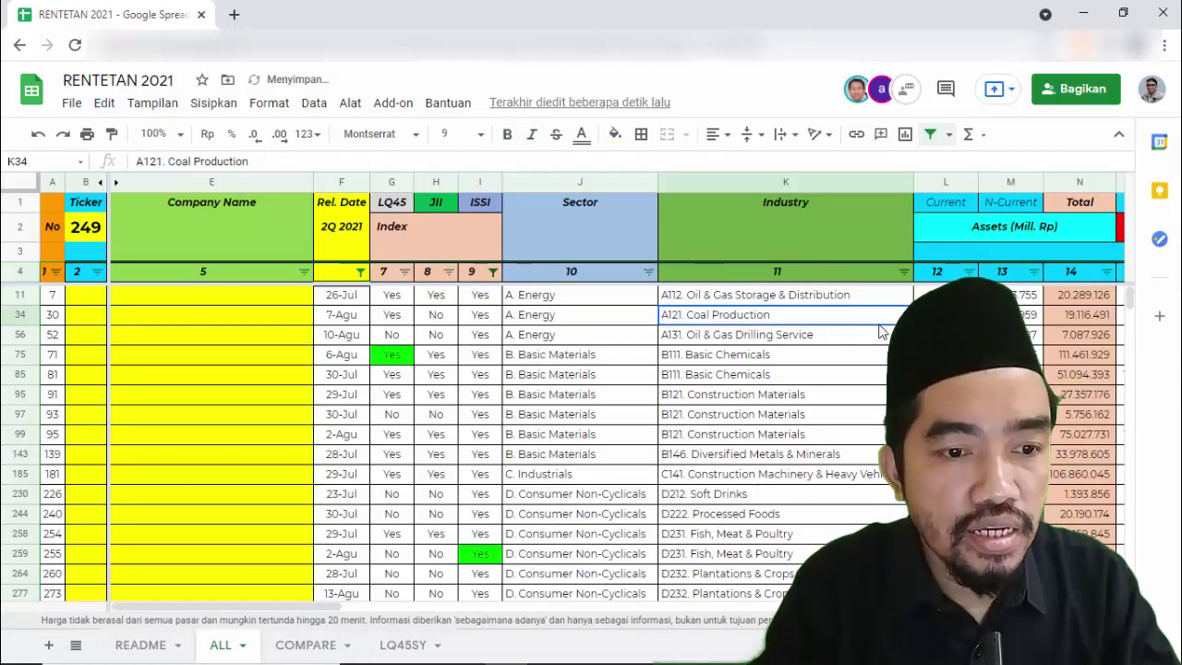
Examine the filtered companies down to the last row and across their financial figures from assets to dividends
click(449, 272)
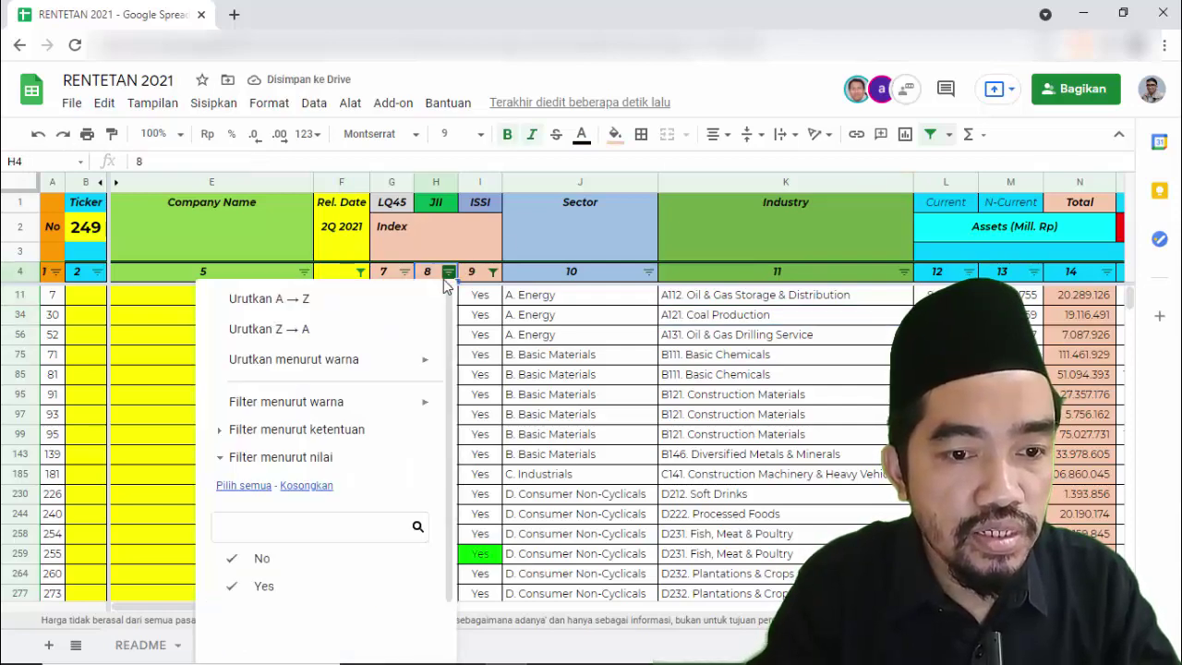
click(480, 297)
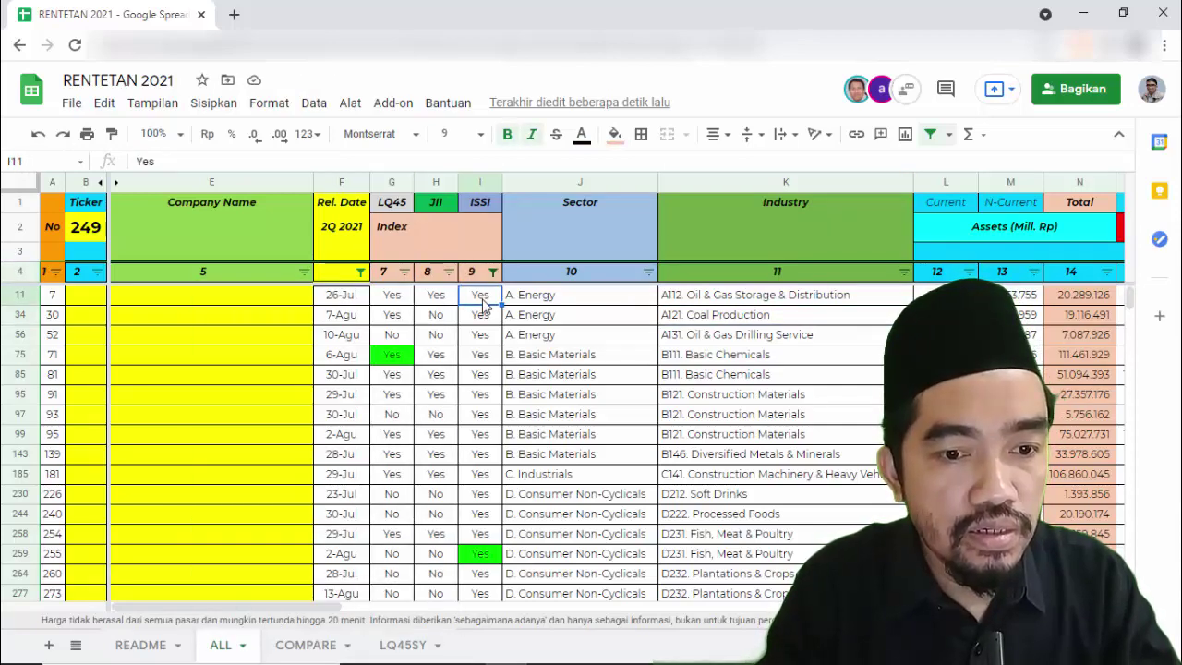
key(ctrl+shift+Down)
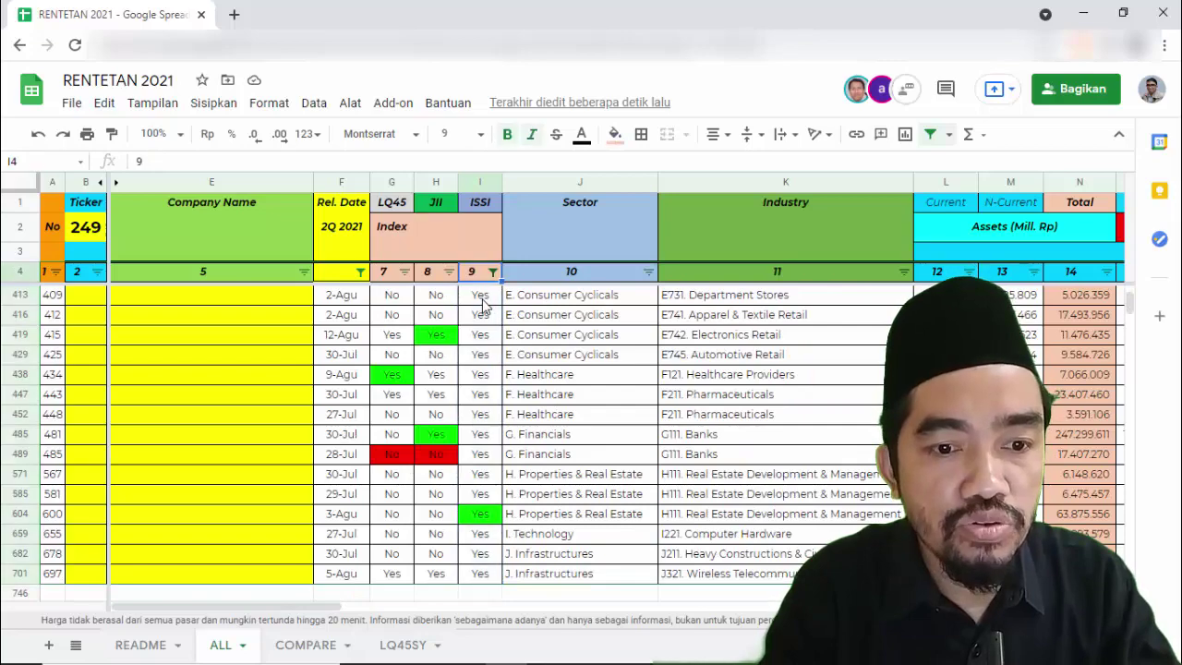
key(Right)
key(Right)
key(Right)
key(Right)
key(Right)
key(Right)
key(Right)
key(Right)
key(Right)
key(Right)
key(Right)
key(Right)
key(Right)
key(Right)
key(Right)
key(Right)
key(Right)
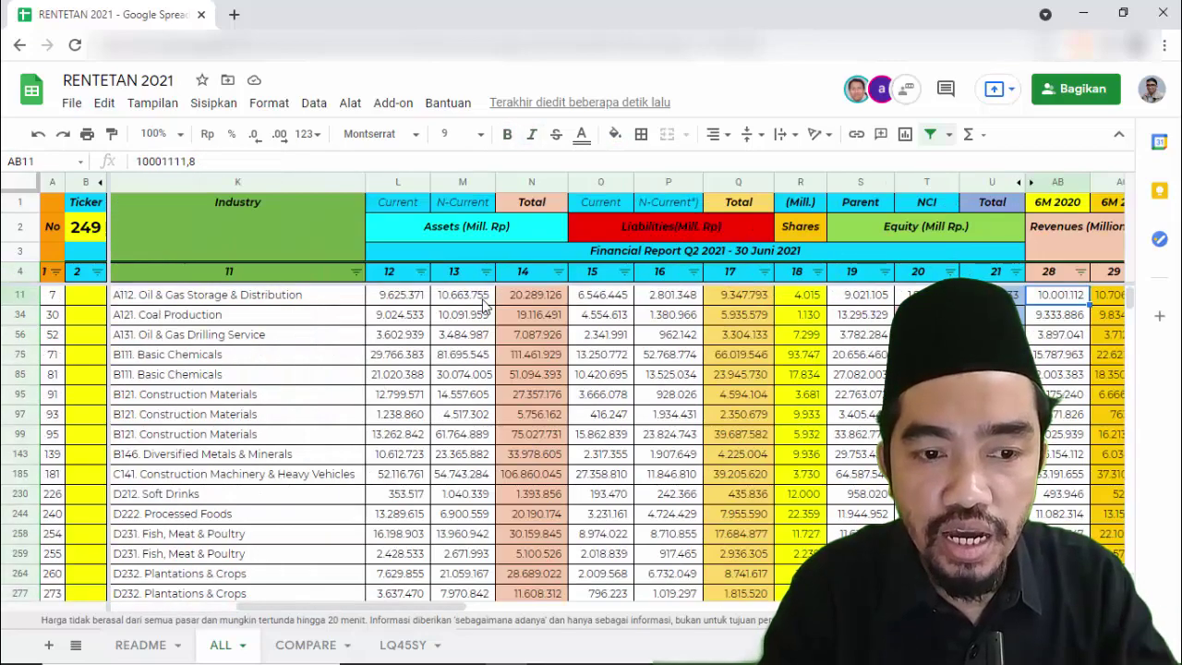
key(Right)
key(Right)
key(Right)
key(Right)
key(Right)
key(Right)
key(Right)
key(Right)
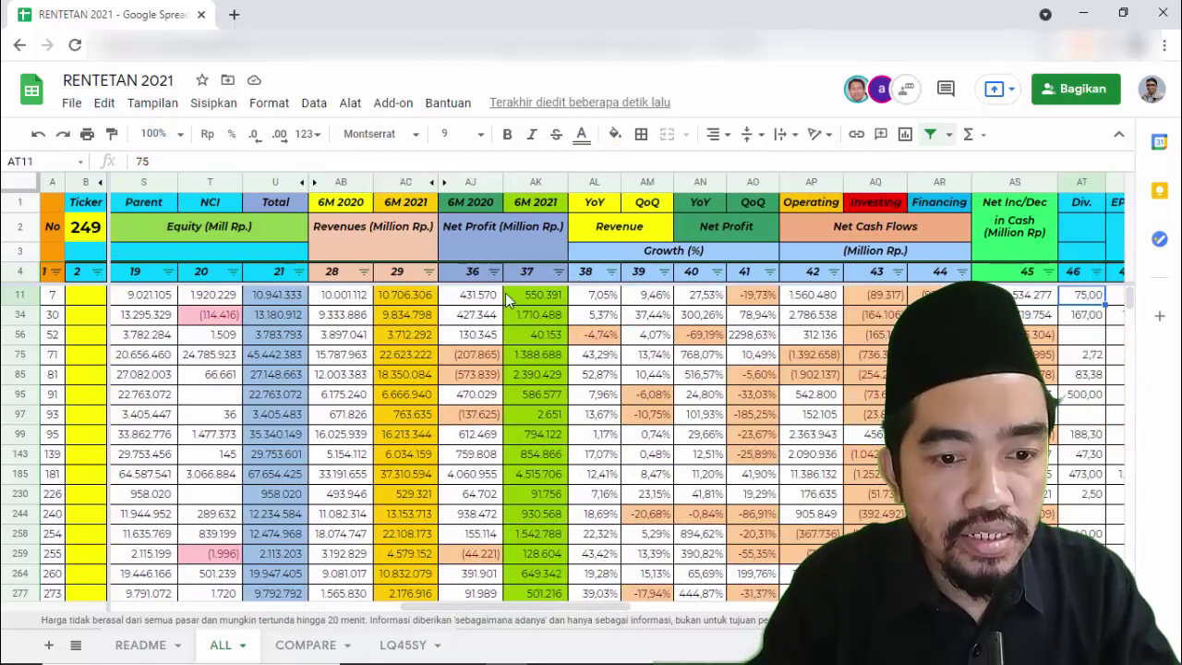
Filter the 6M 2021 Net Profit column to exclude the negative values (263.039) and (75.176)
click(559, 272)
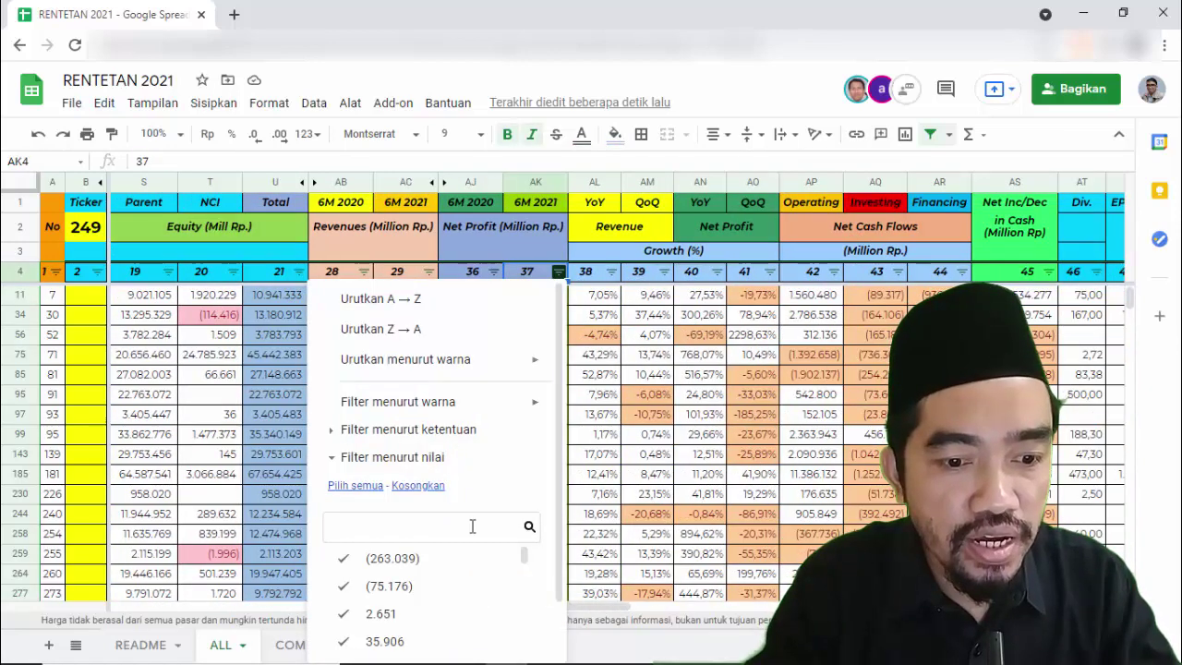
click(450, 560)
click(466, 591)
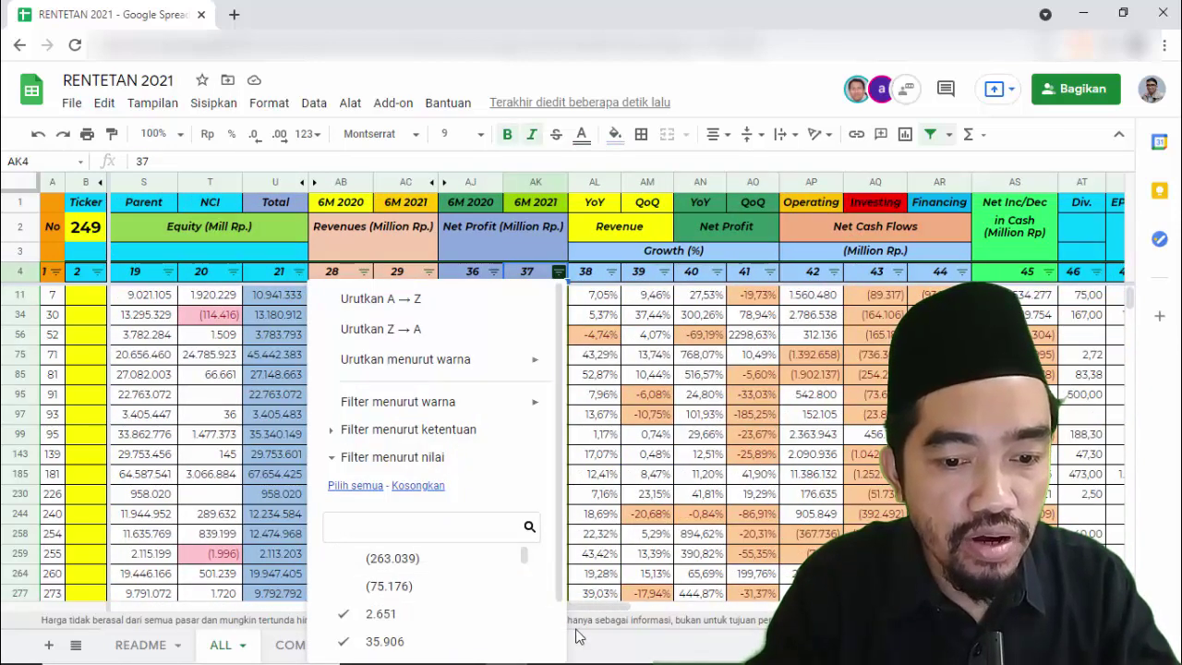
scroll(554, 638, down, 2)
click(504, 636)
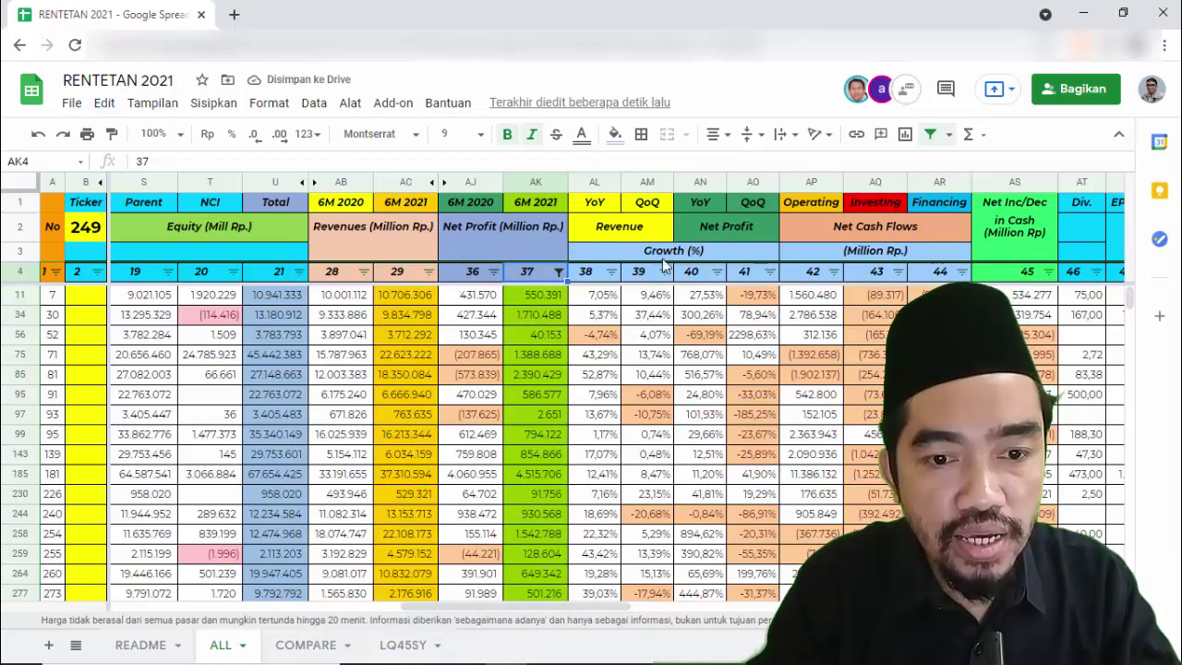
Filter the YoY Revenue growth column to exclude -7,33%, -4,74% and -0,83%
click(611, 272)
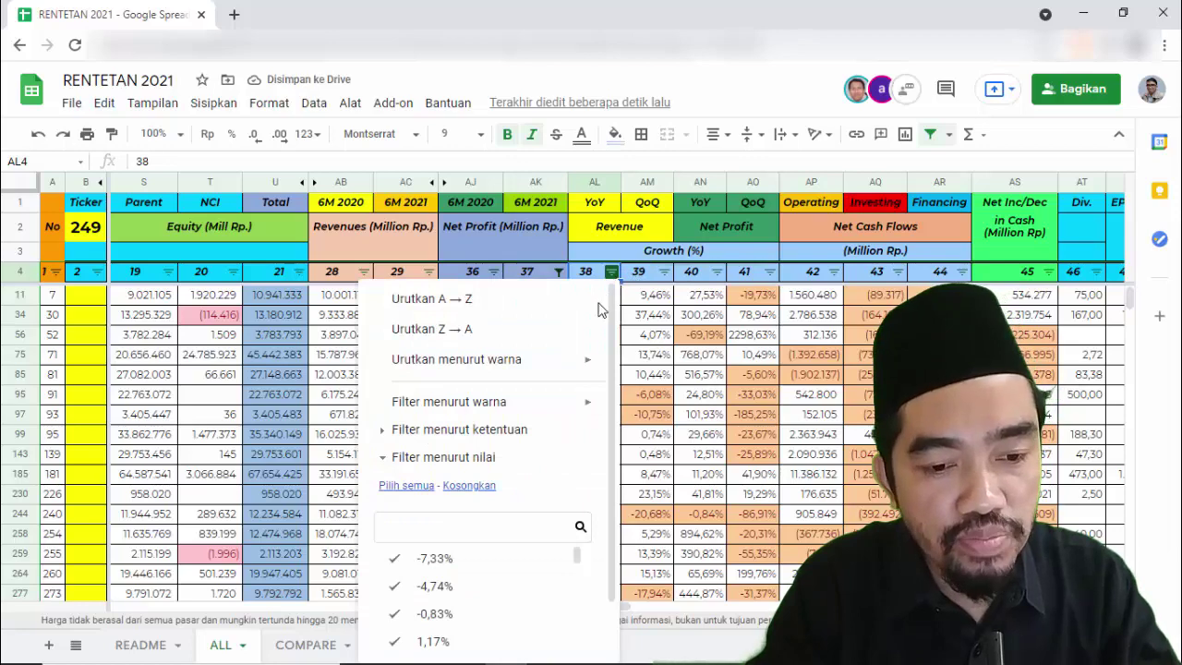
click(487, 560)
click(483, 587)
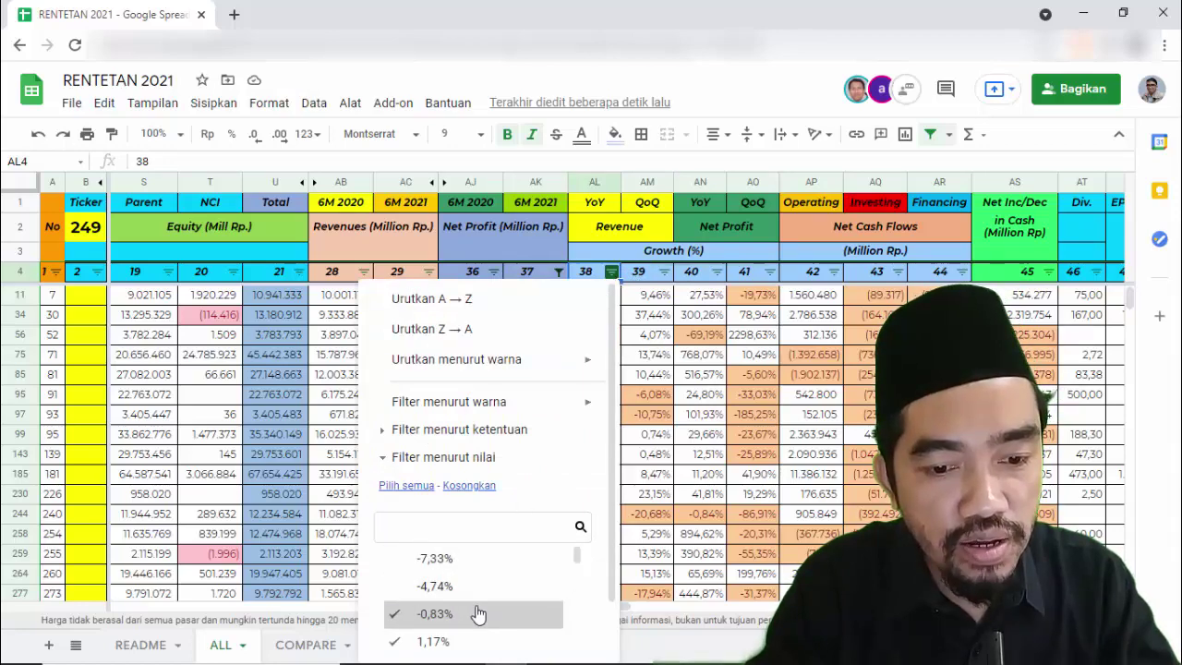
click(478, 615)
scroll(613, 637, down, 1)
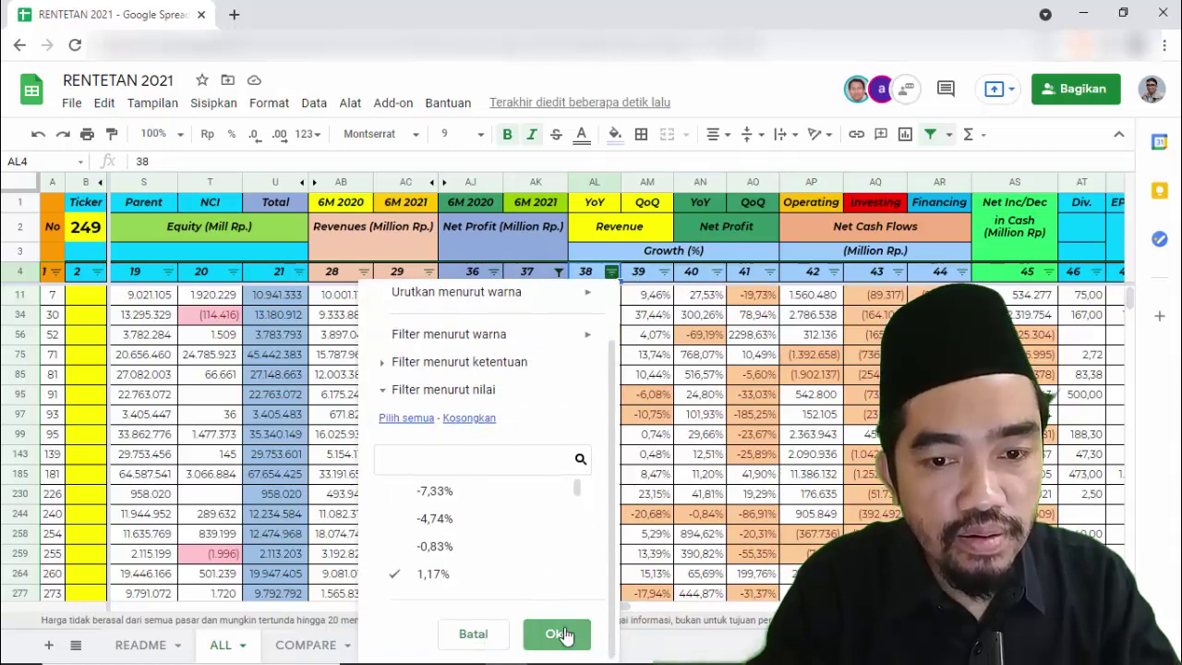
click(558, 633)
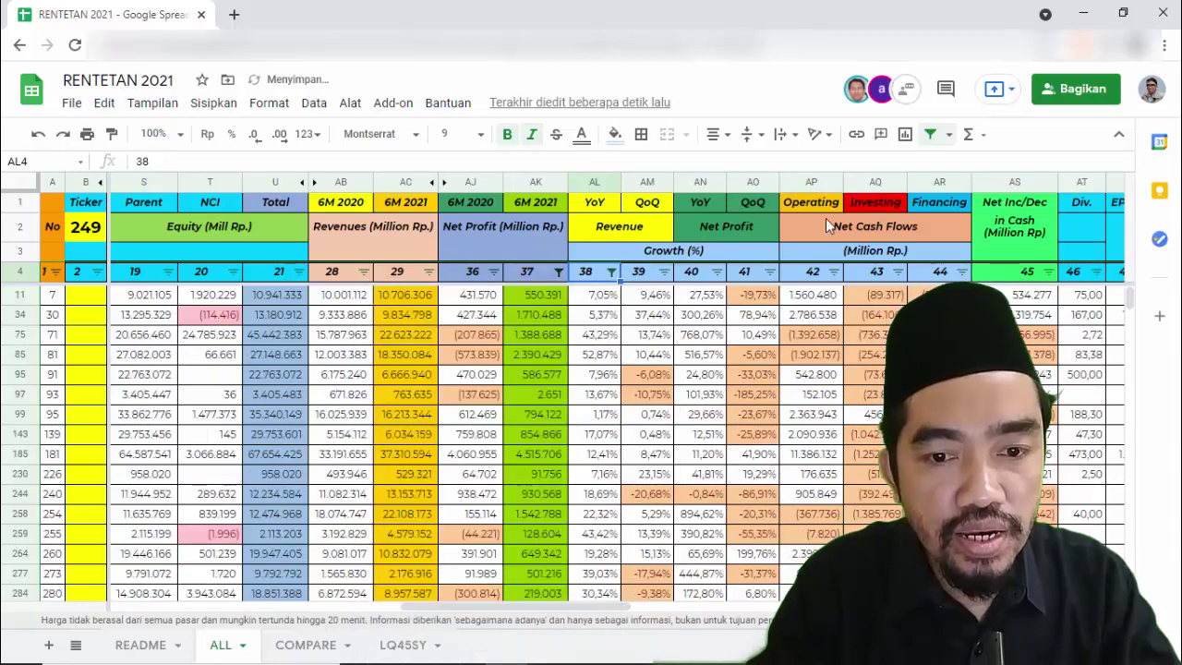
Filter the YoY Net Profit growth column to exclude -0,84%
click(718, 271)
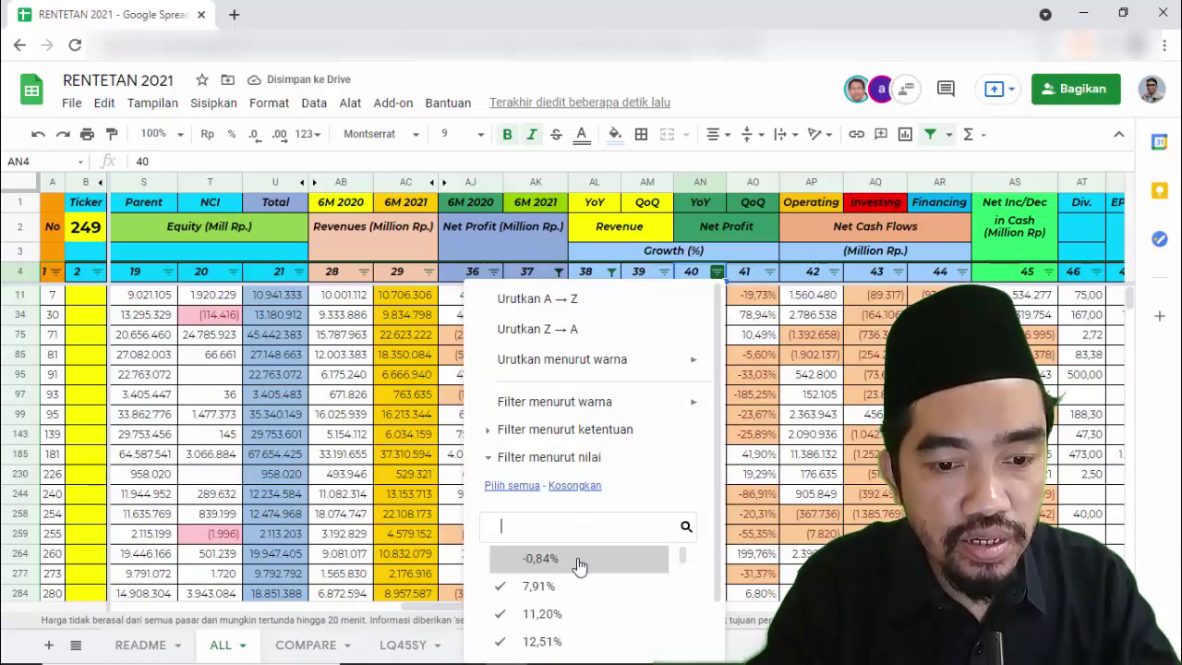
scroll(591, 573, down, 2)
click(665, 634)
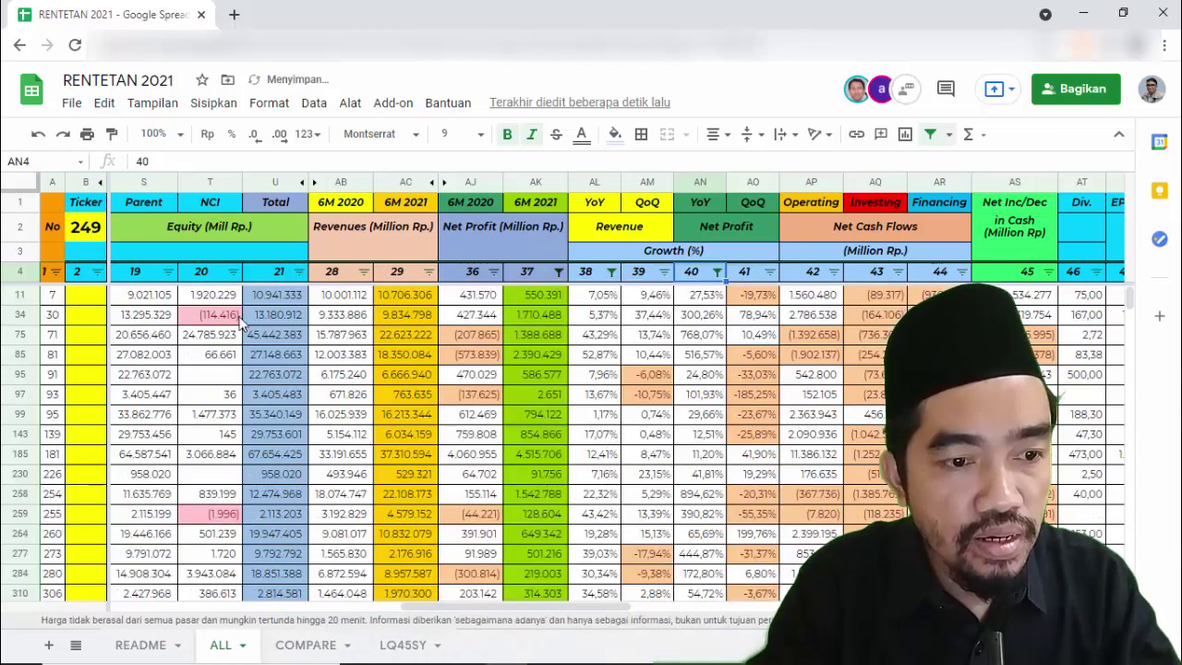
Examine the filtered companies down to the last row and back across their equity, sector and ISSI columns
click(140, 297)
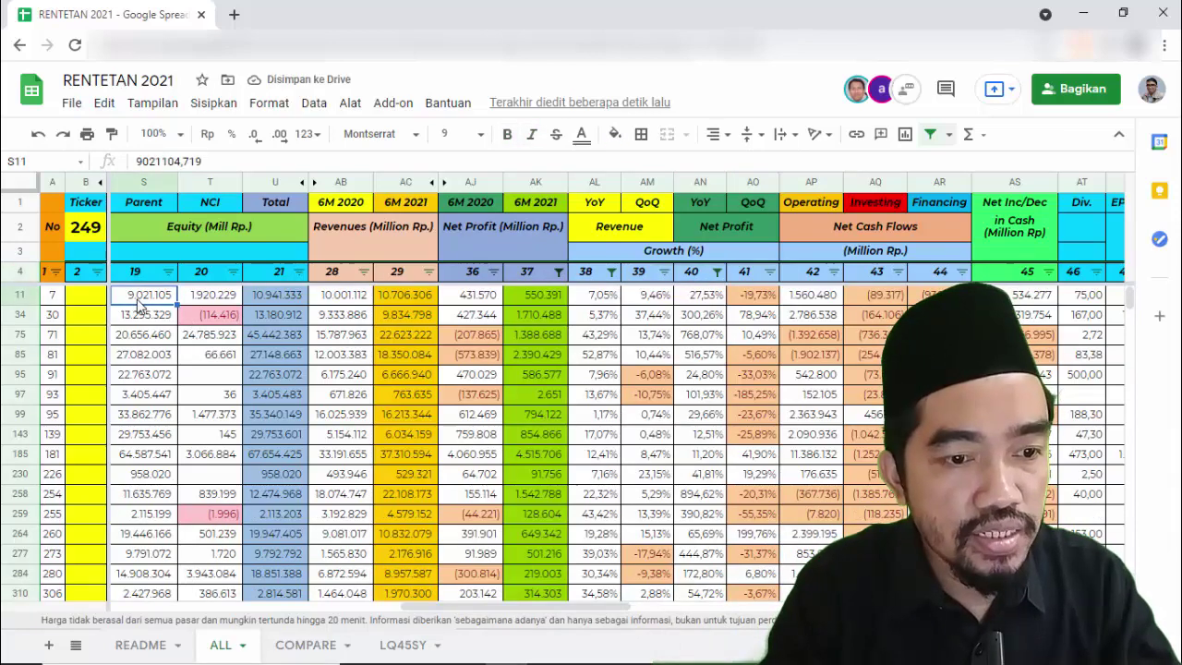
key(ctrl+shift+Down)
key(ctrl+Up)
key(Left)
key(Left)
key(Left)
key(Left)
key(Left)
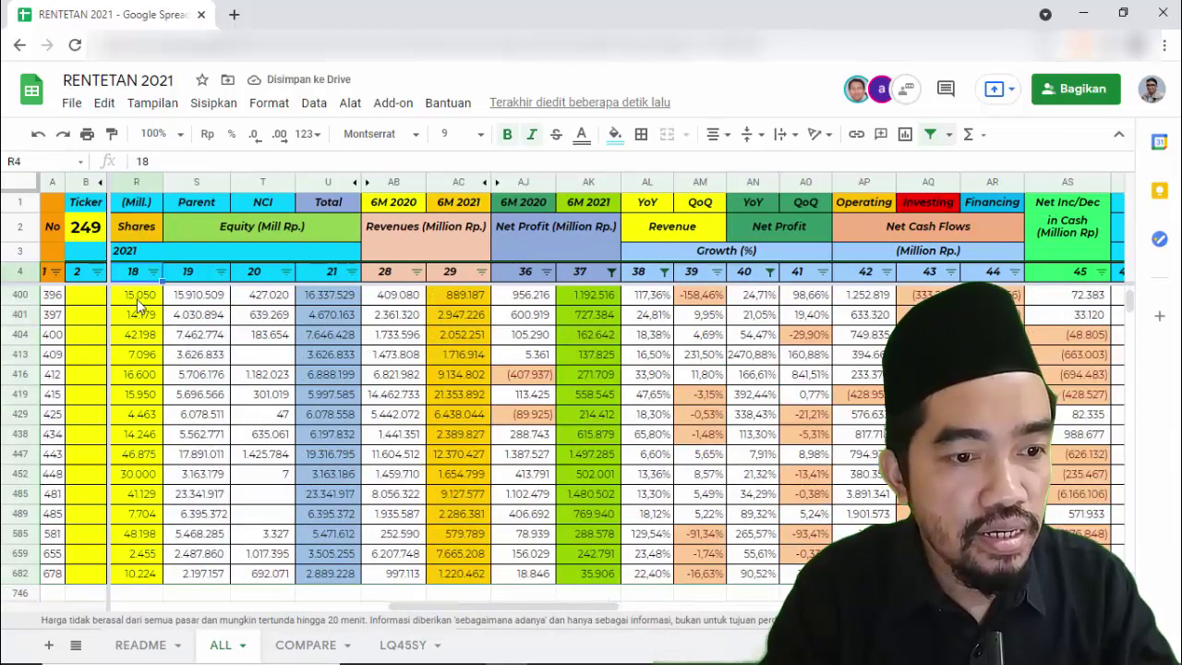
key(Left)
key(Left)
key(Left)
key(Left)
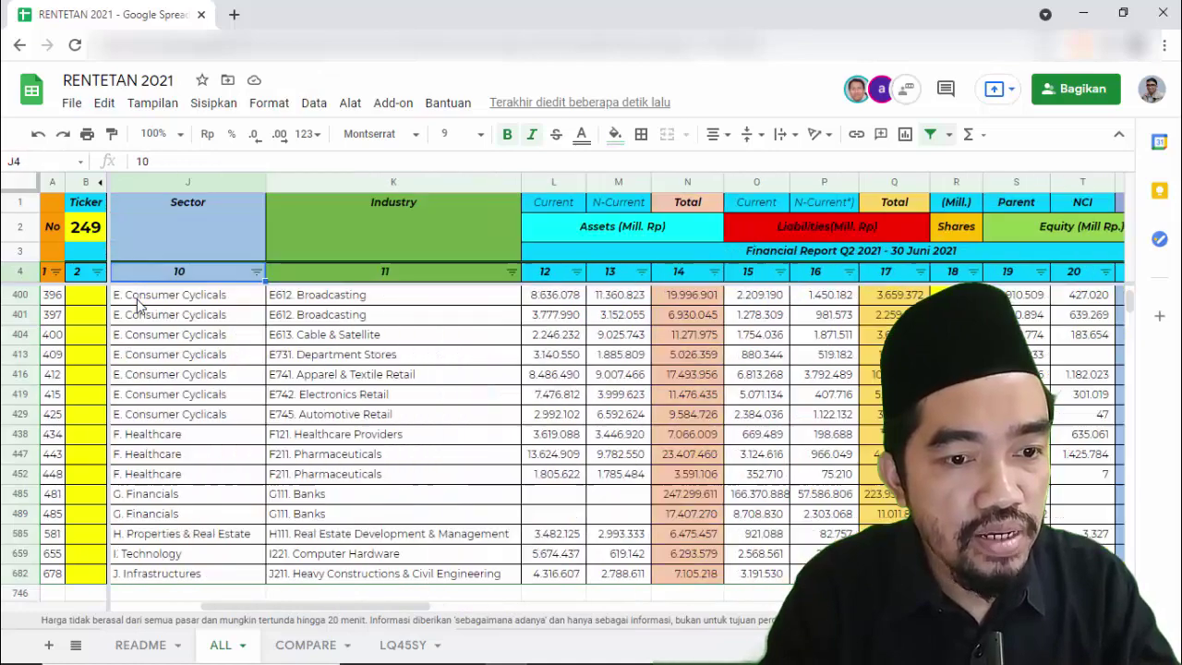
key(Left)
key(Down)
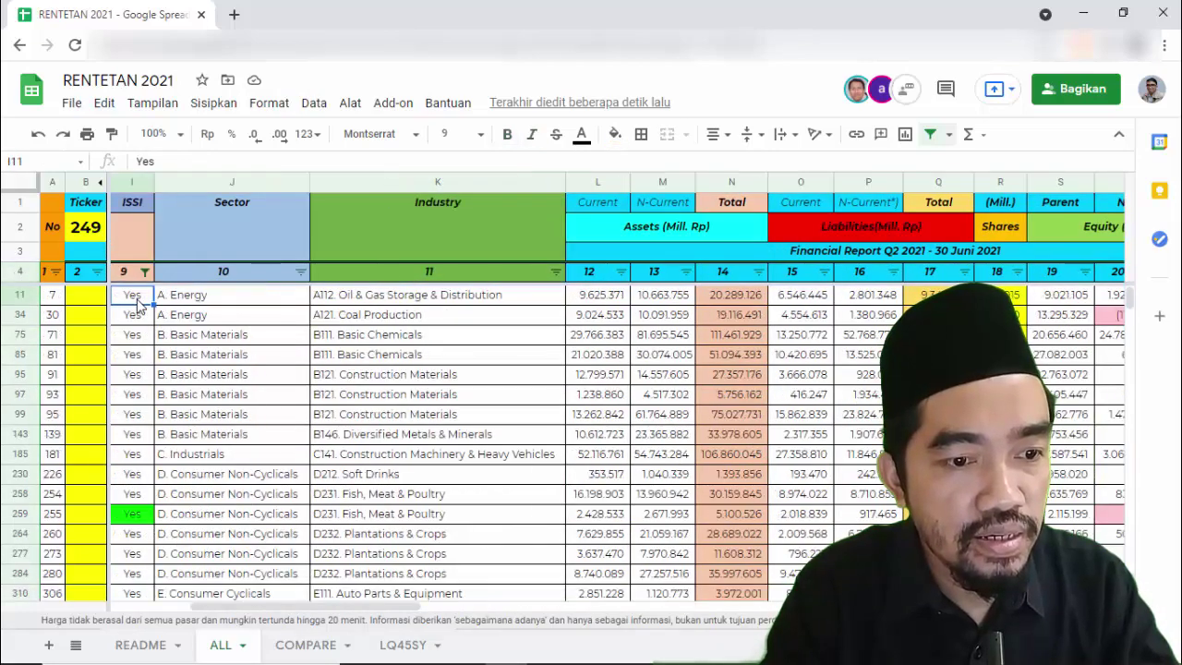
Examine the filtered companies' figures from the ISSI column across to book value per share
key(ctrl+shift+Down)
key(Right)
key(Right)
key(Right)
key(Right)
key(Right)
key(Right)
key(Right)
key(Right)
key(Right)
key(Right)
key(Right)
key(Right)
key(Right)
key(Right)
key(Right)
key(Right)
key(Right)
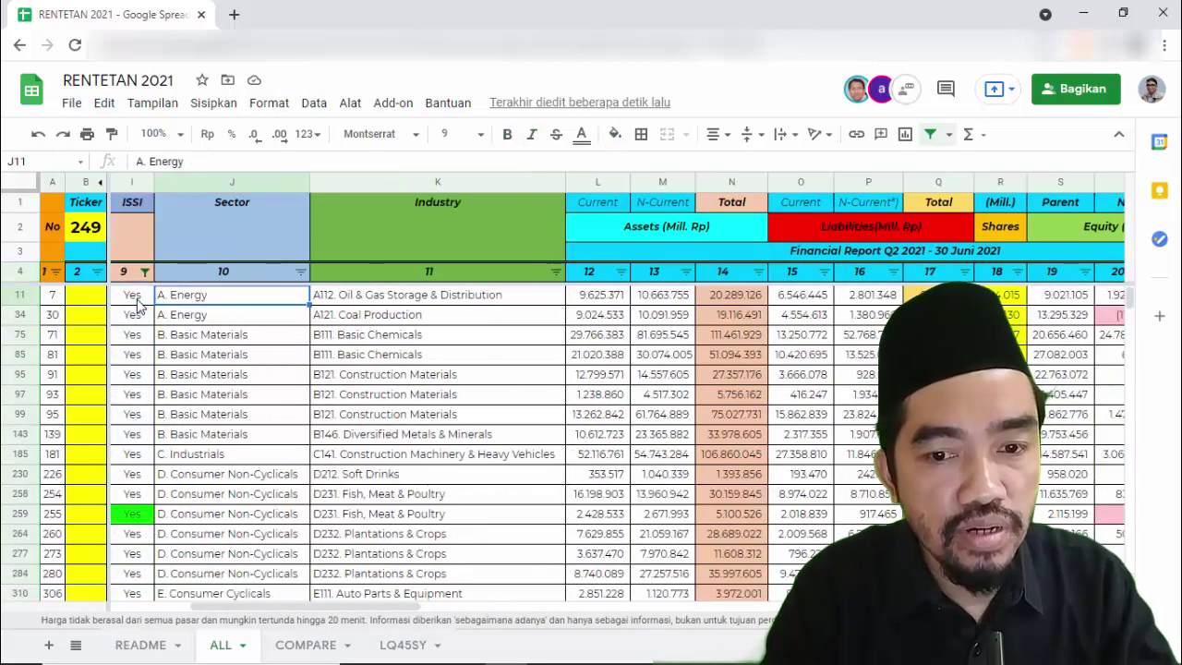
key(Right)
key(Right)
key(Right)
key(Right)
key(Right)
key(Right)
key(Right)
key(Right)
key(Right)
key(Right)
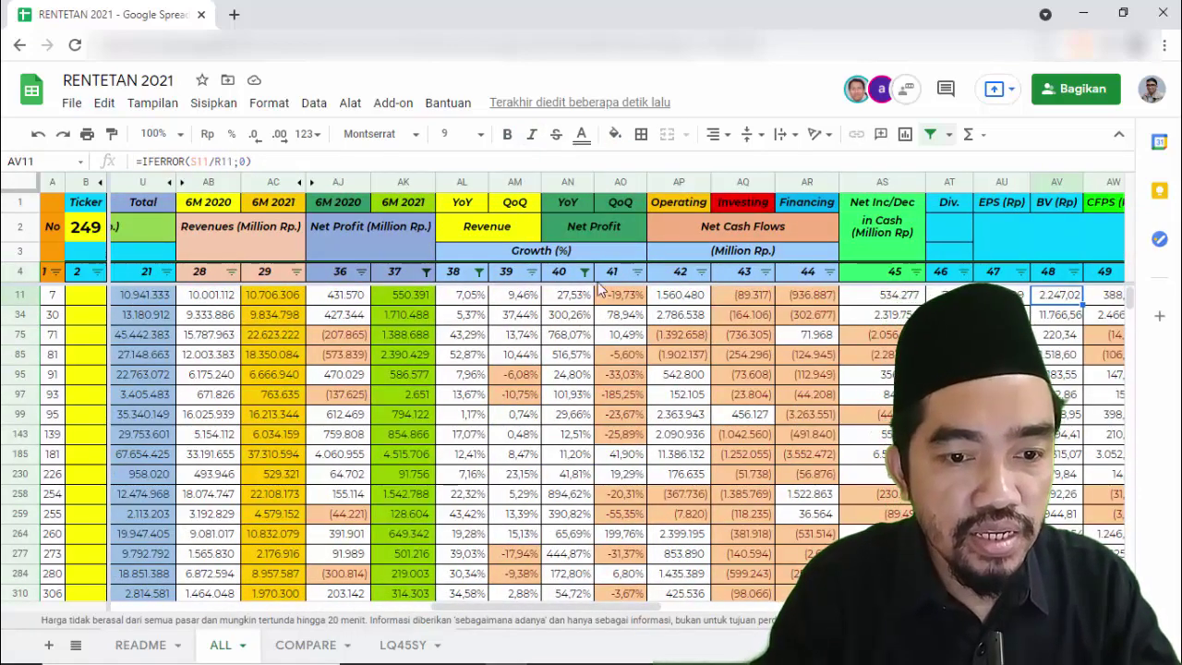
Filter the YoY Revenue growth column to also exclude 1,17%, 5,37%, 6,60%, 7,05%, 7,16% and 7,96%
click(480, 271)
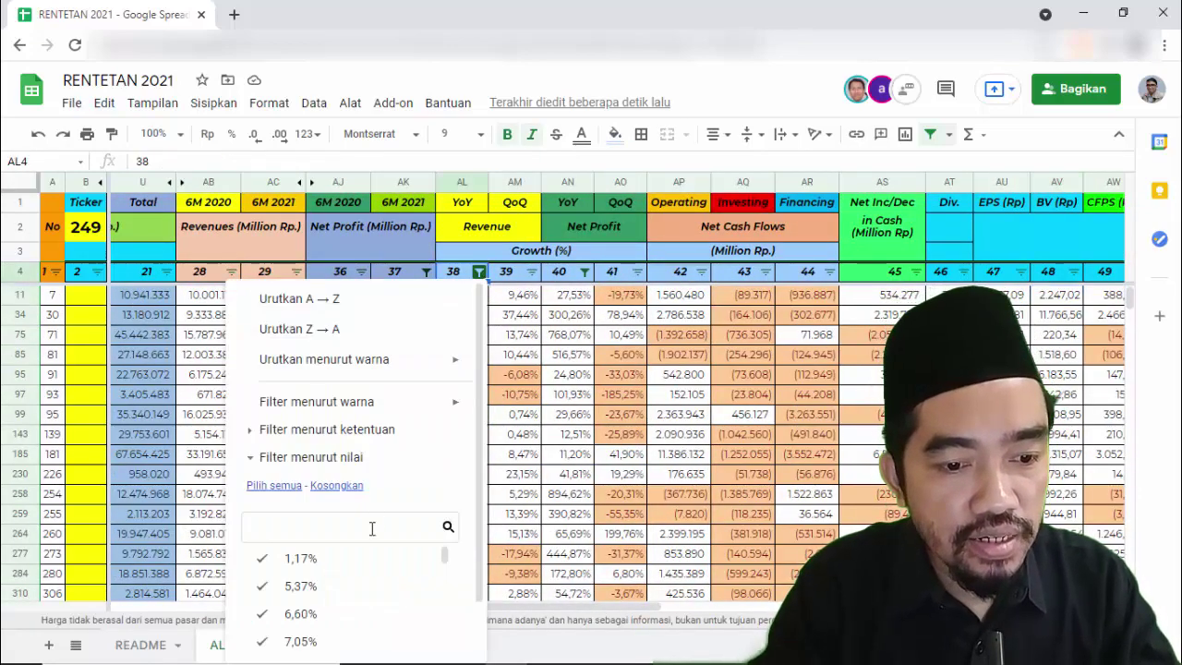
click(305, 558)
click(329, 584)
click(329, 612)
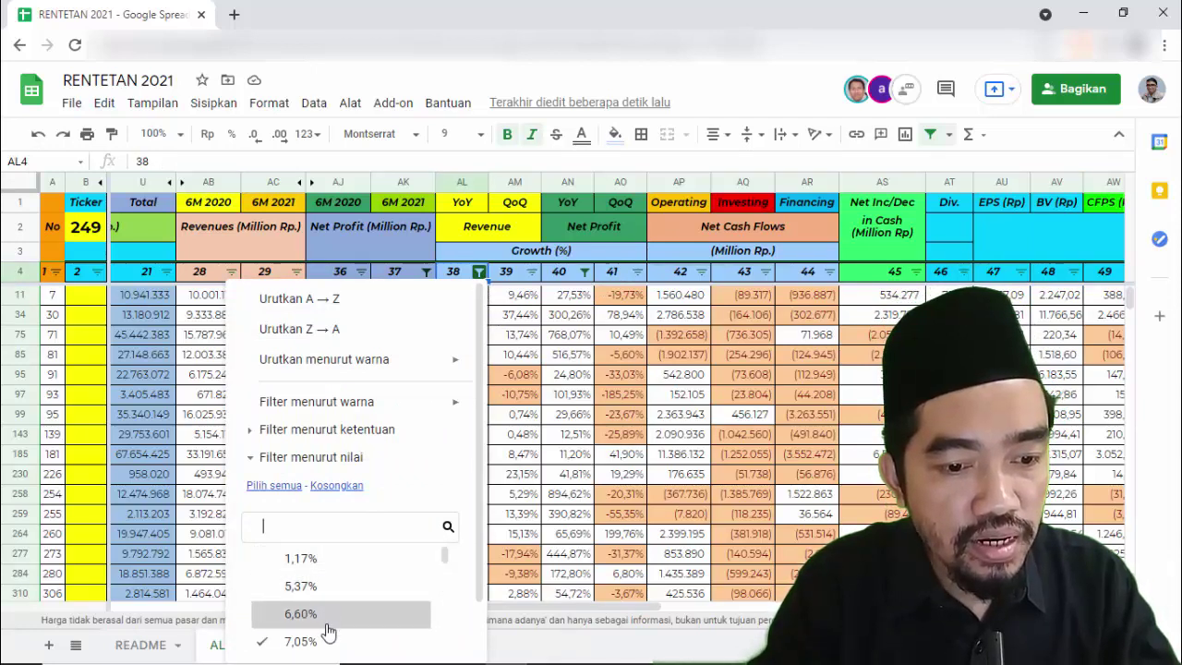
click(329, 640)
scroll(444, 621, down, 2)
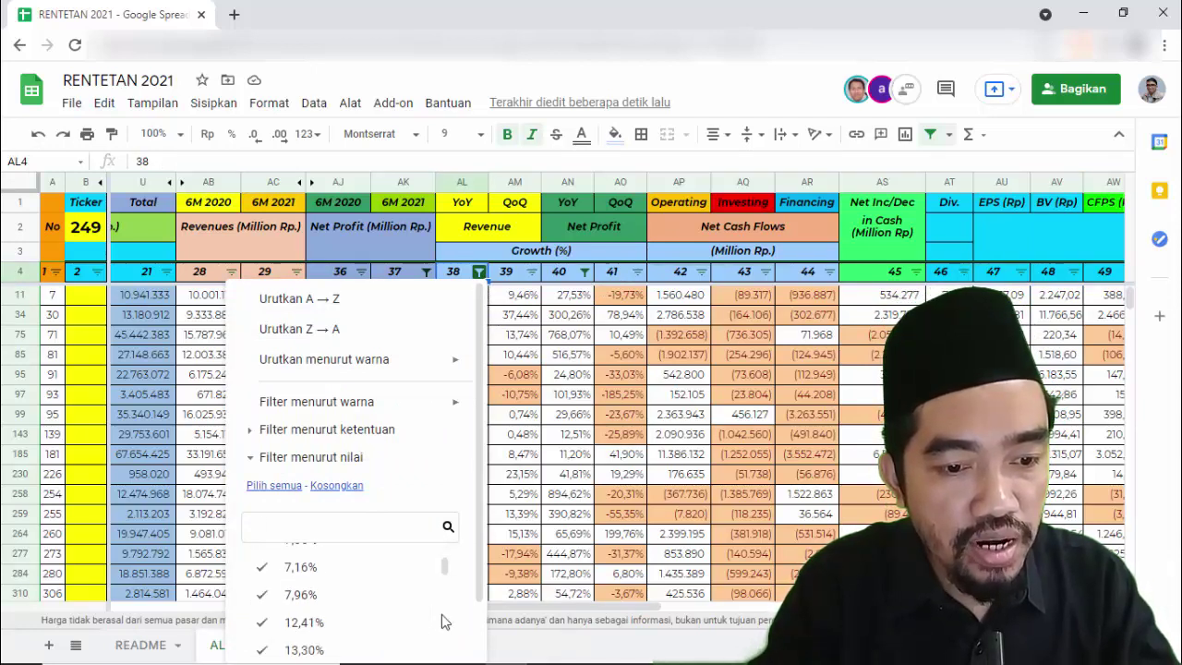
click(344, 569)
click(340, 592)
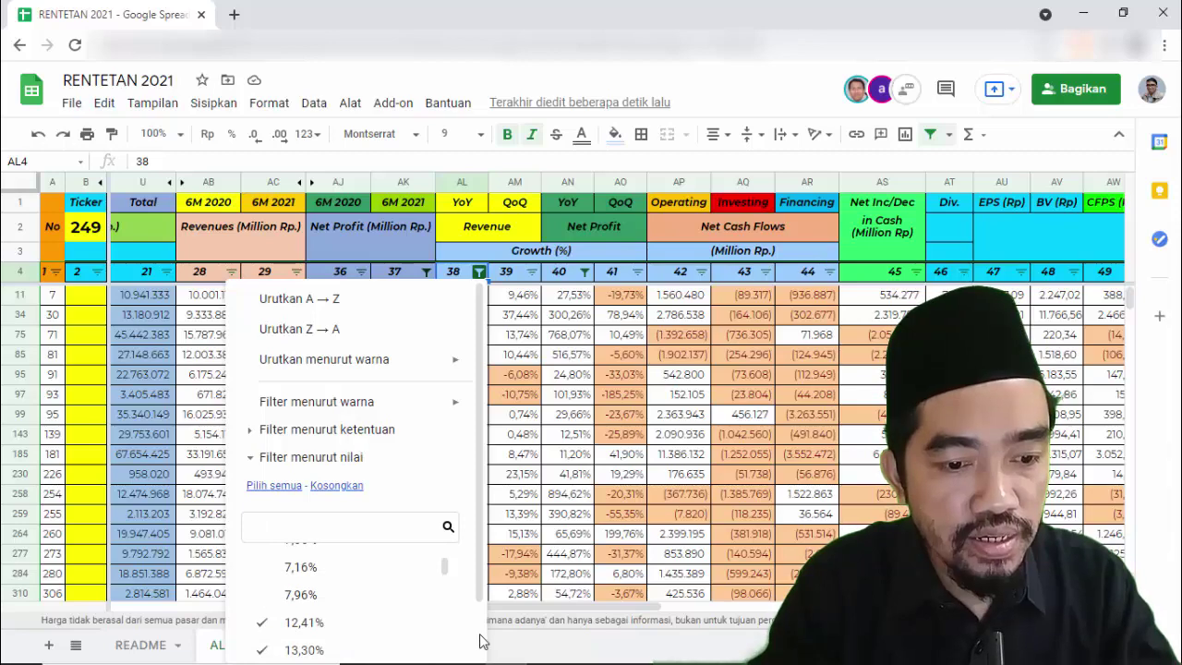
scroll(480, 641, down, 2)
click(425, 635)
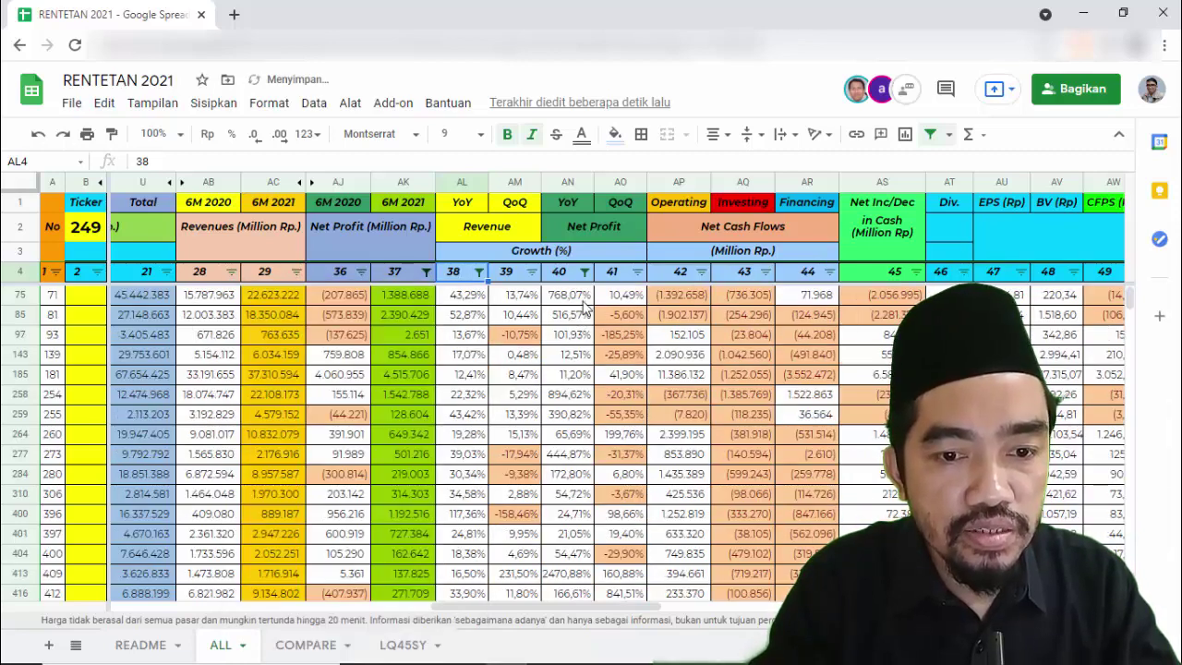
Review the lowest values included in the YoY Net Profit growth filter
click(584, 272)
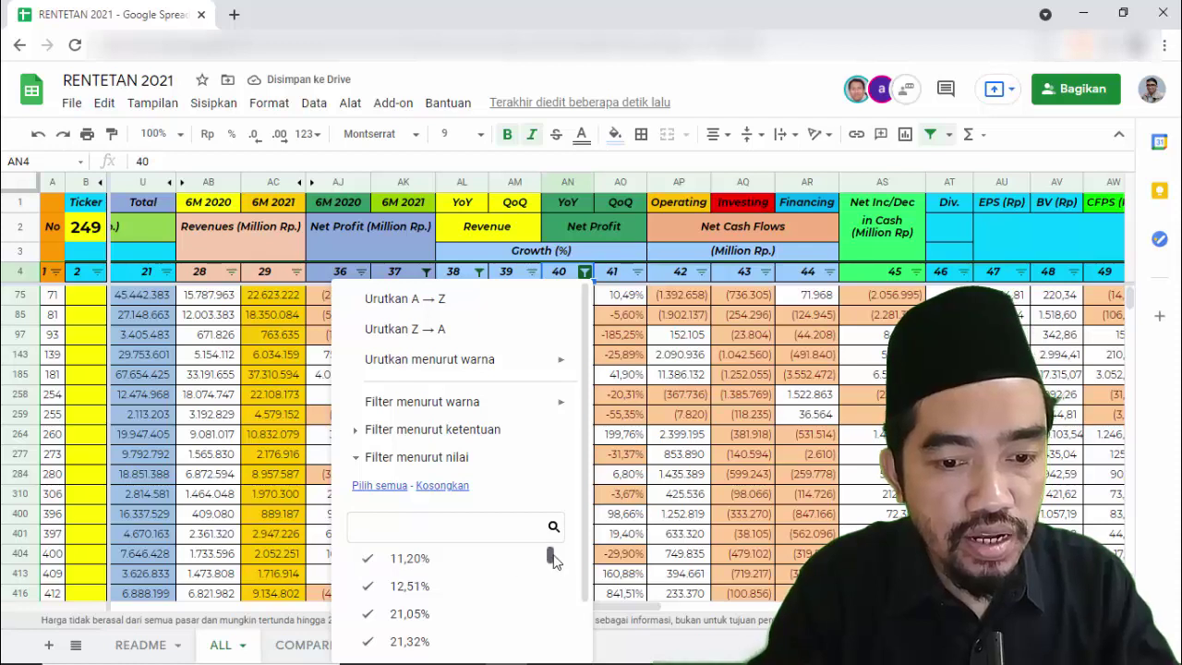
scroll(552, 559, down, 2)
click(547, 636)
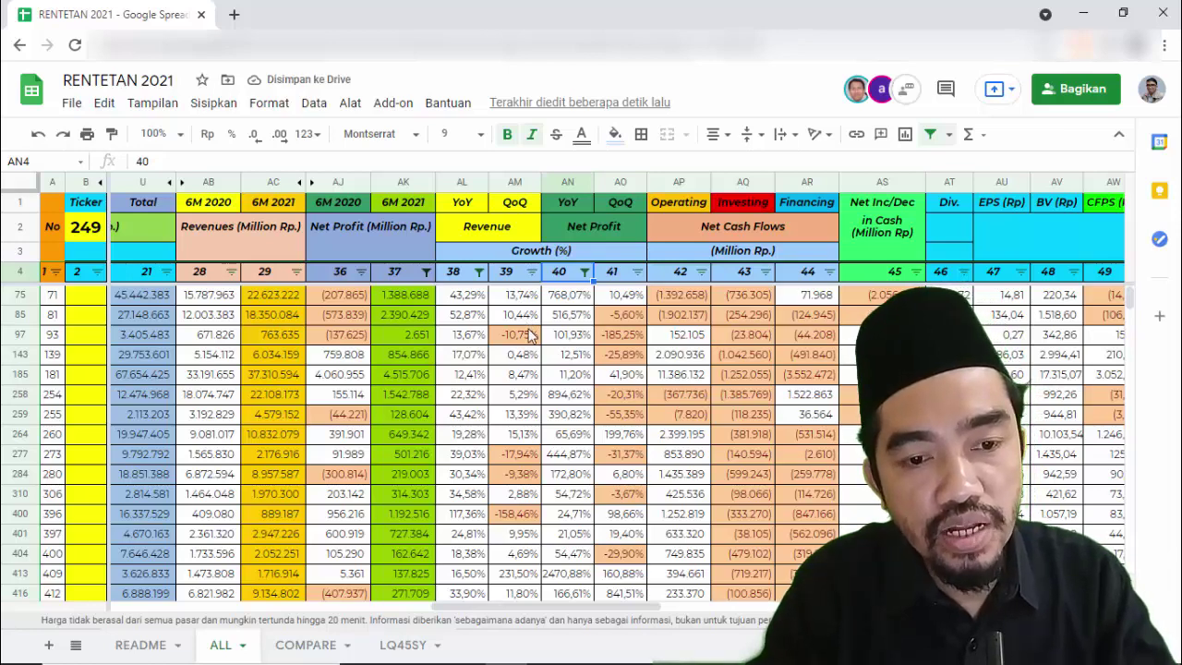
Filter the QoQ Revenue growth column to exclude every negative value from -158,46% to -0,53%
click(532, 272)
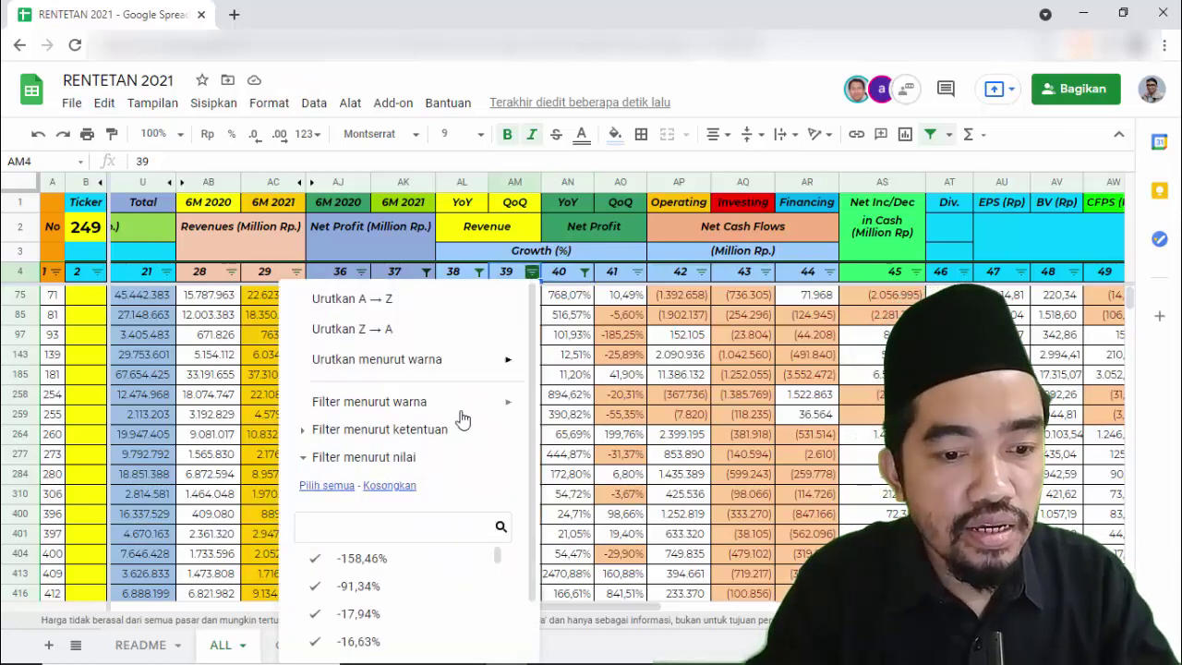
click(399, 559)
click(394, 587)
click(391, 615)
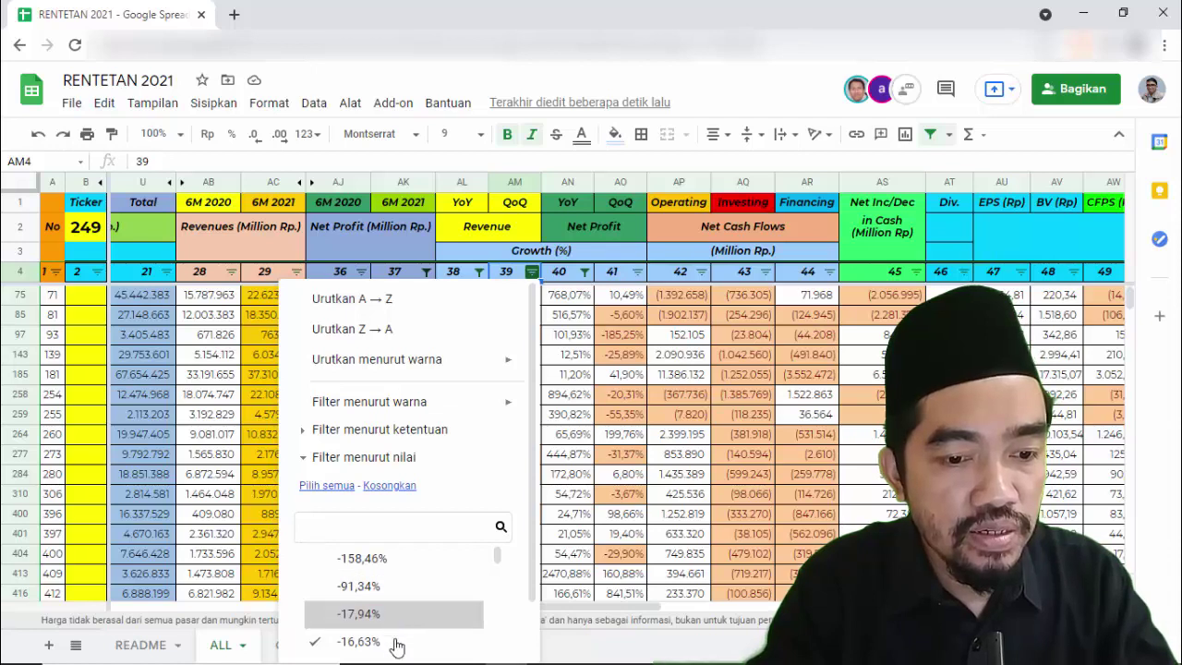
click(388, 642)
scroll(490, 610, down, 5)
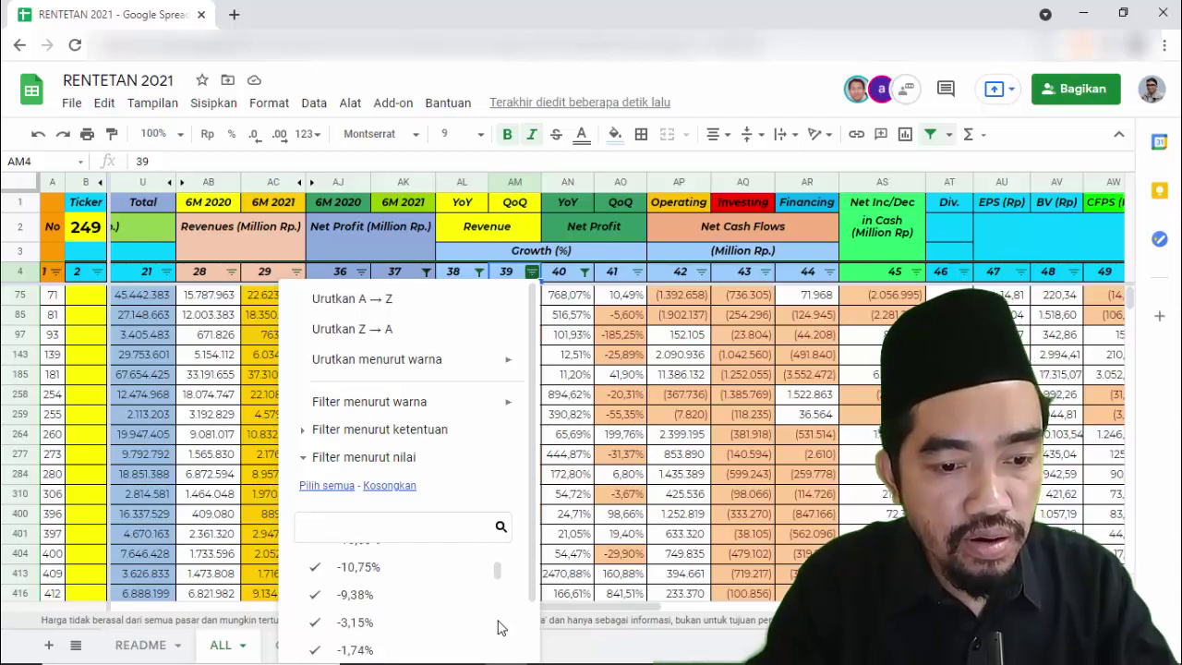
click(407, 567)
click(406, 596)
click(404, 624)
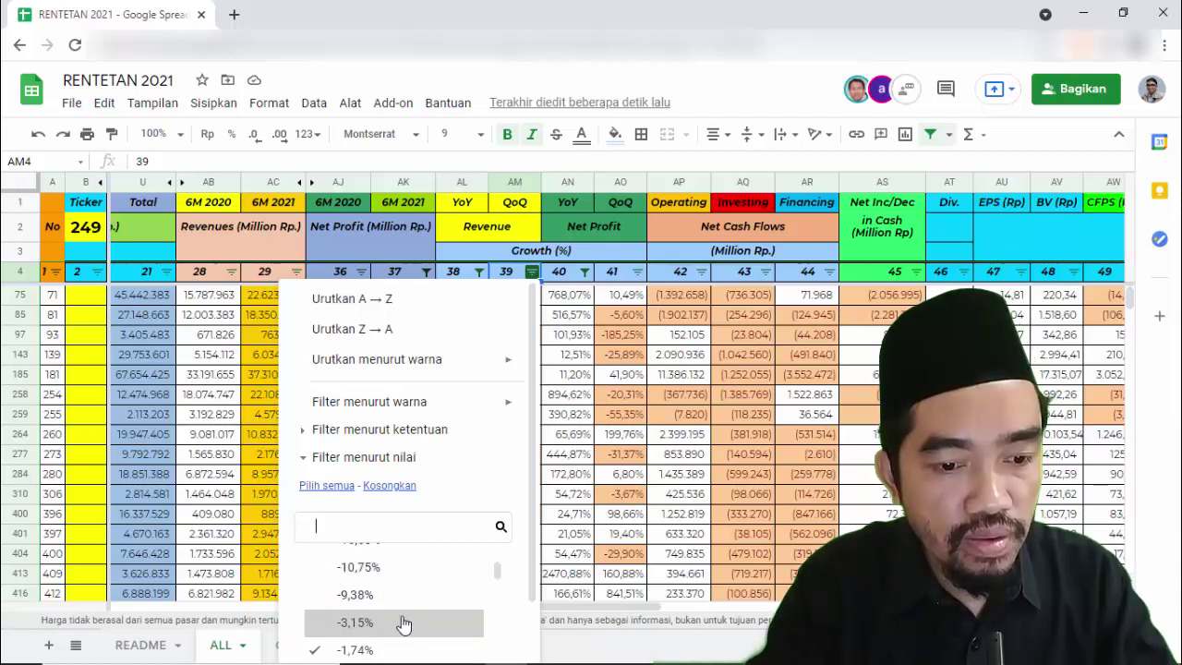
click(399, 648)
scroll(489, 628, down, 1)
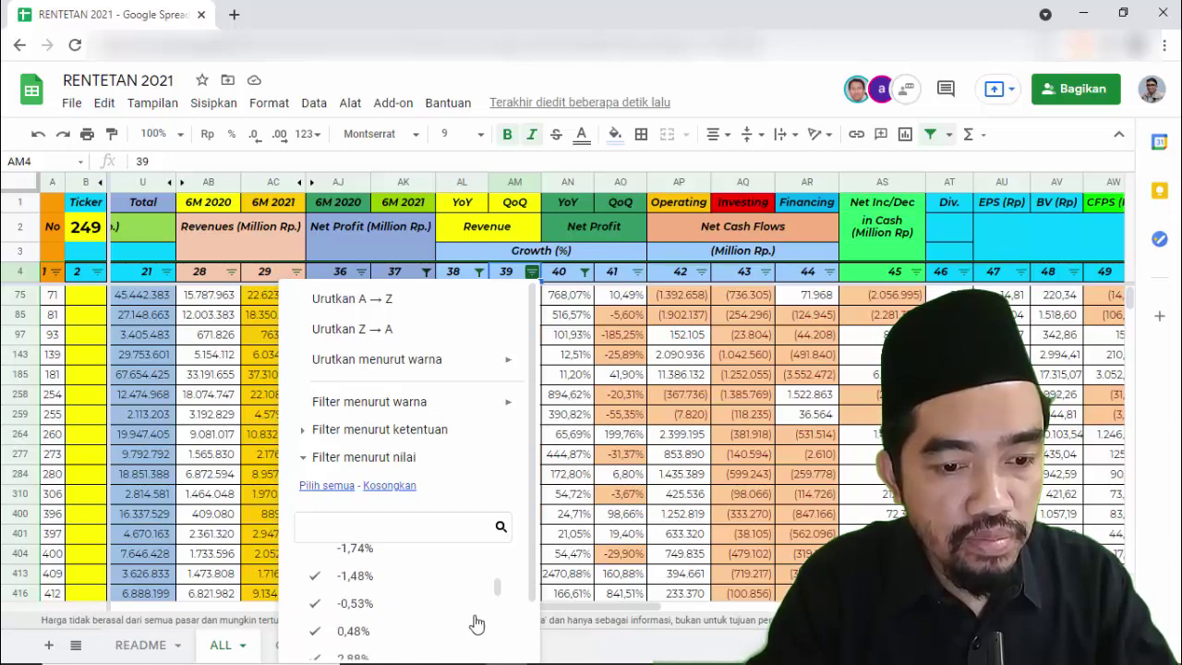
click(432, 576)
click(423, 605)
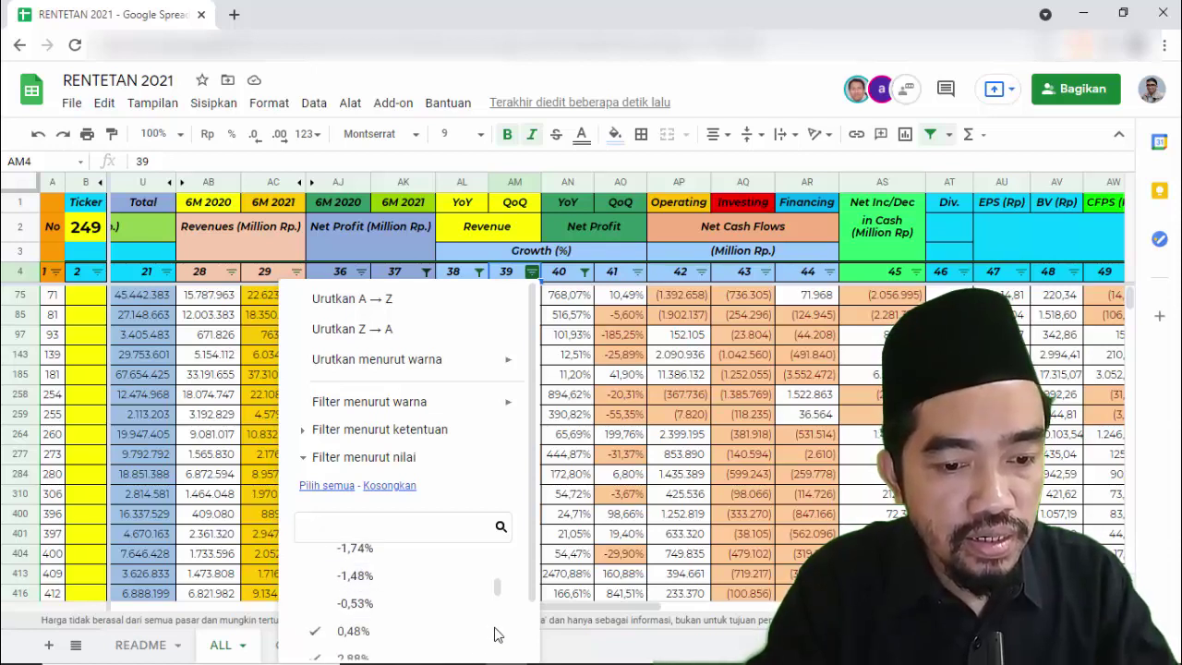
scroll(494, 628, down, 2)
scroll(523, 643, down, 2)
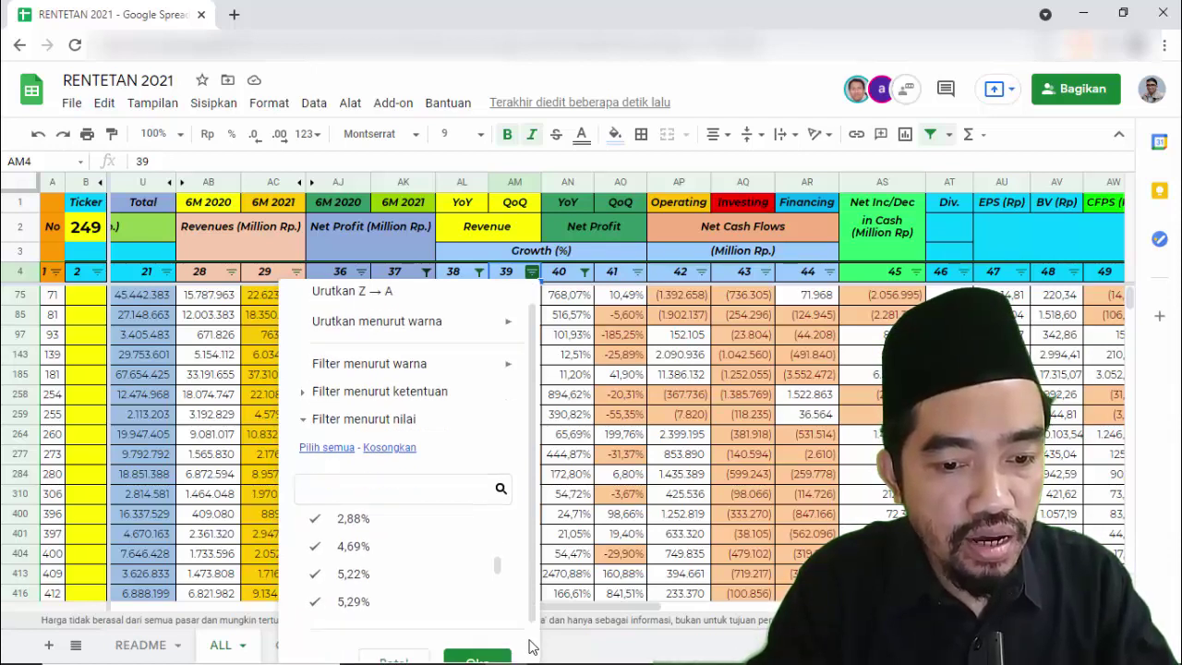
click(474, 633)
Filter the QoQ Net Profit growth column to exclude every negative value from -55,35% to -0,38%
click(638, 272)
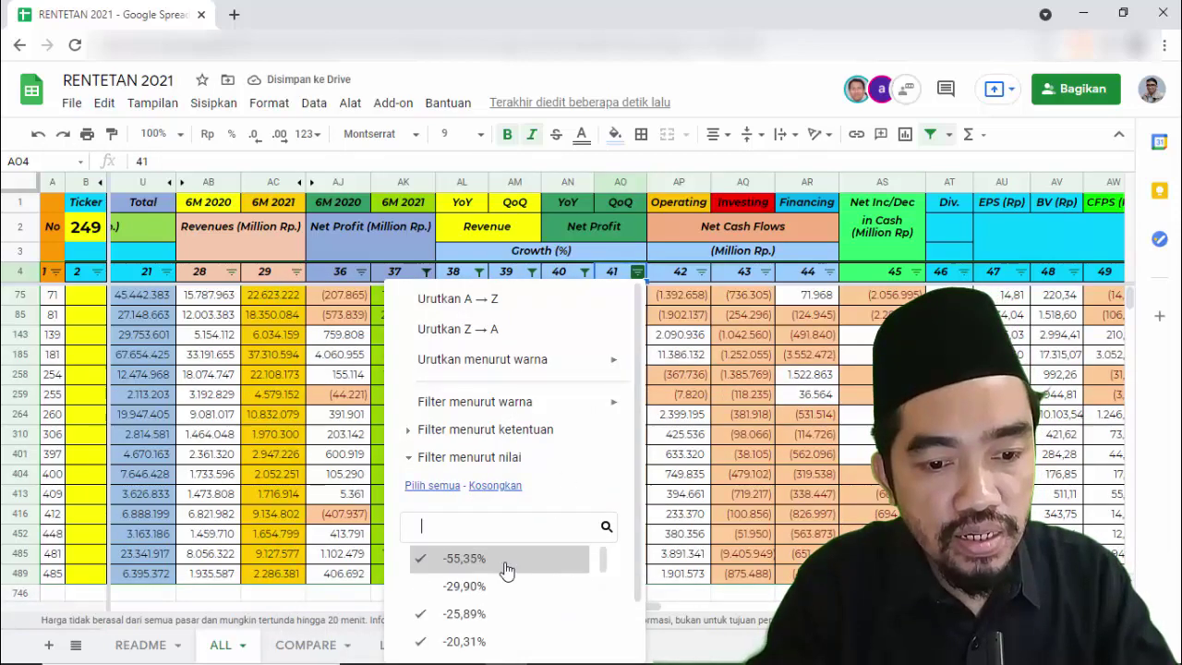
click(501, 557)
click(504, 585)
click(499, 613)
click(511, 641)
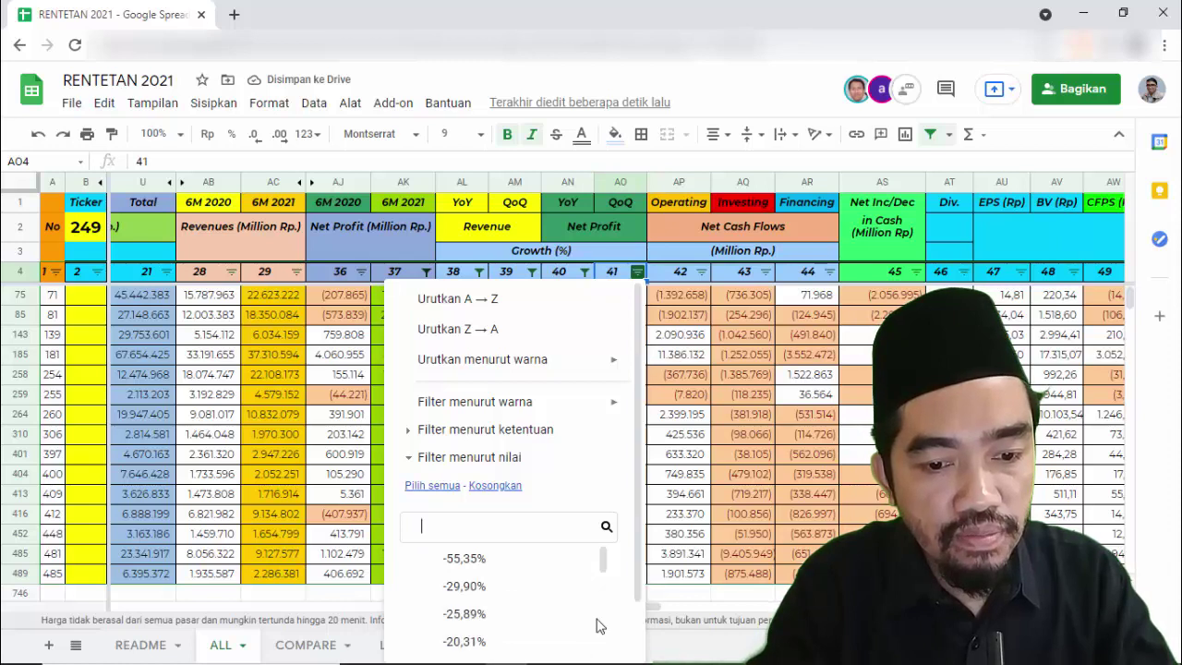
scroll(513, 628, down, 1)
click(543, 594)
click(535, 567)
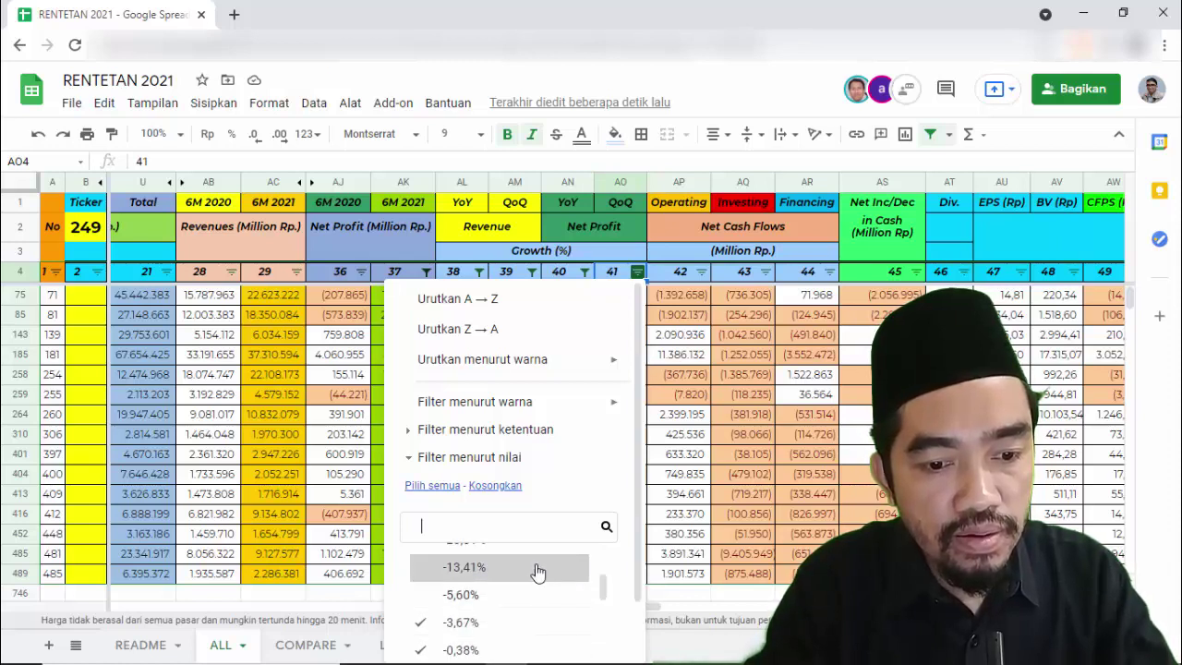
click(526, 623)
click(530, 649)
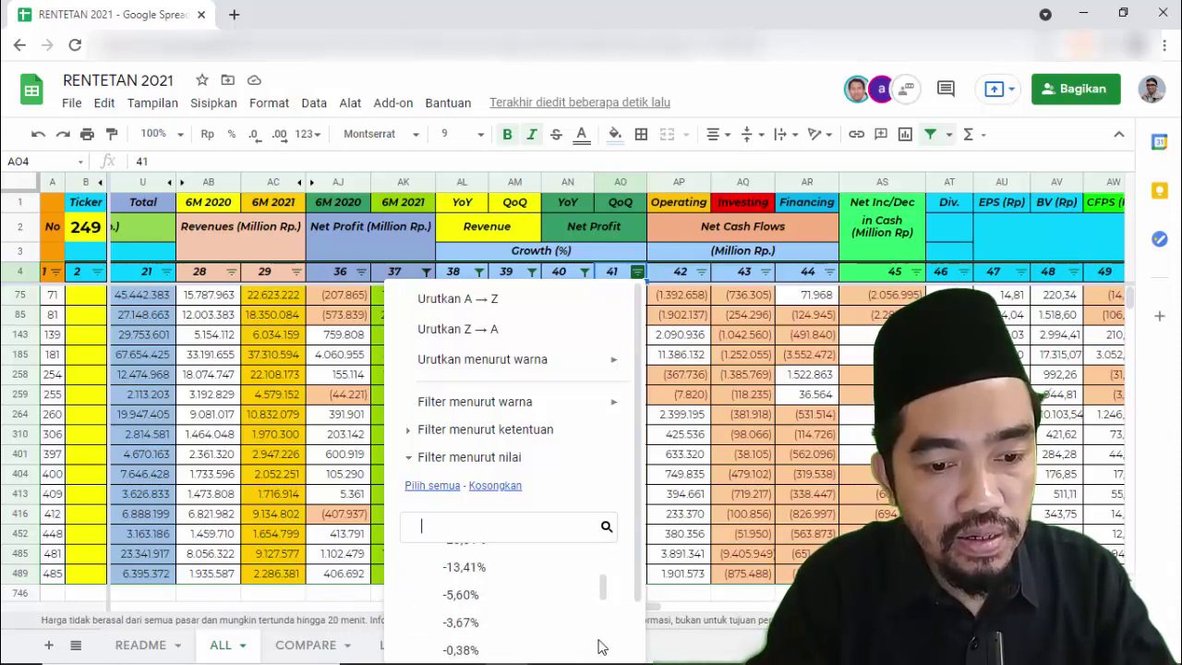
scroll(586, 640, down, 1)
scroll(640, 637, down, 1)
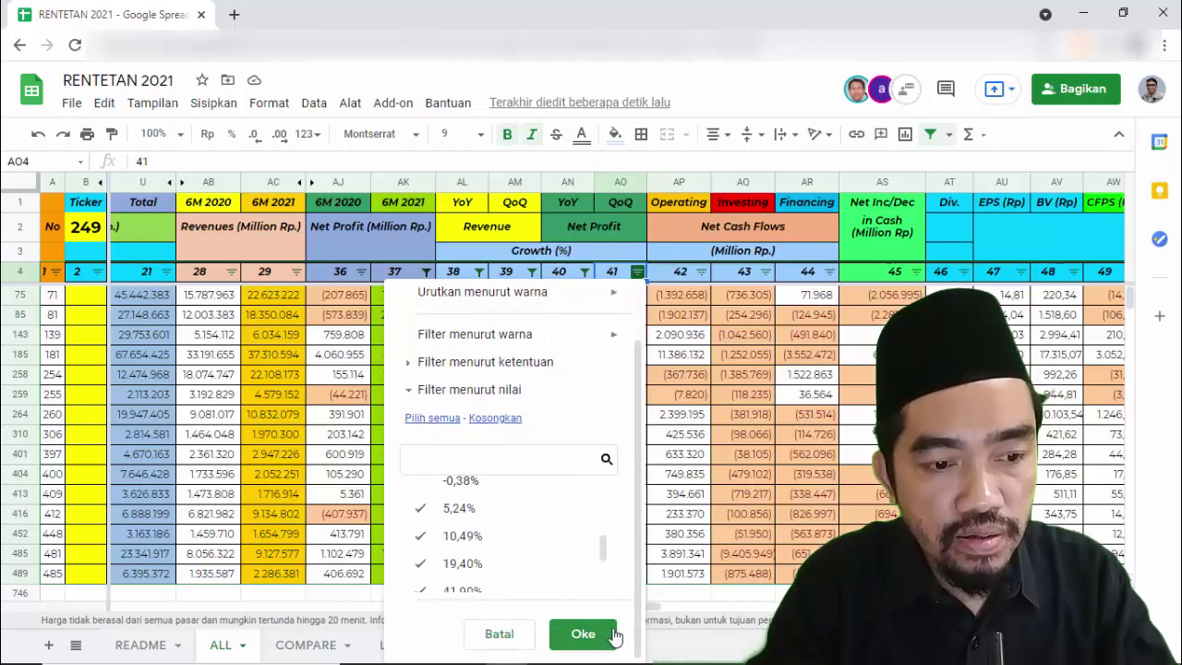
click(589, 635)
Examine the remaining companies' release dates, index membership, sectors, industries, assets and liabilities
click(88, 305)
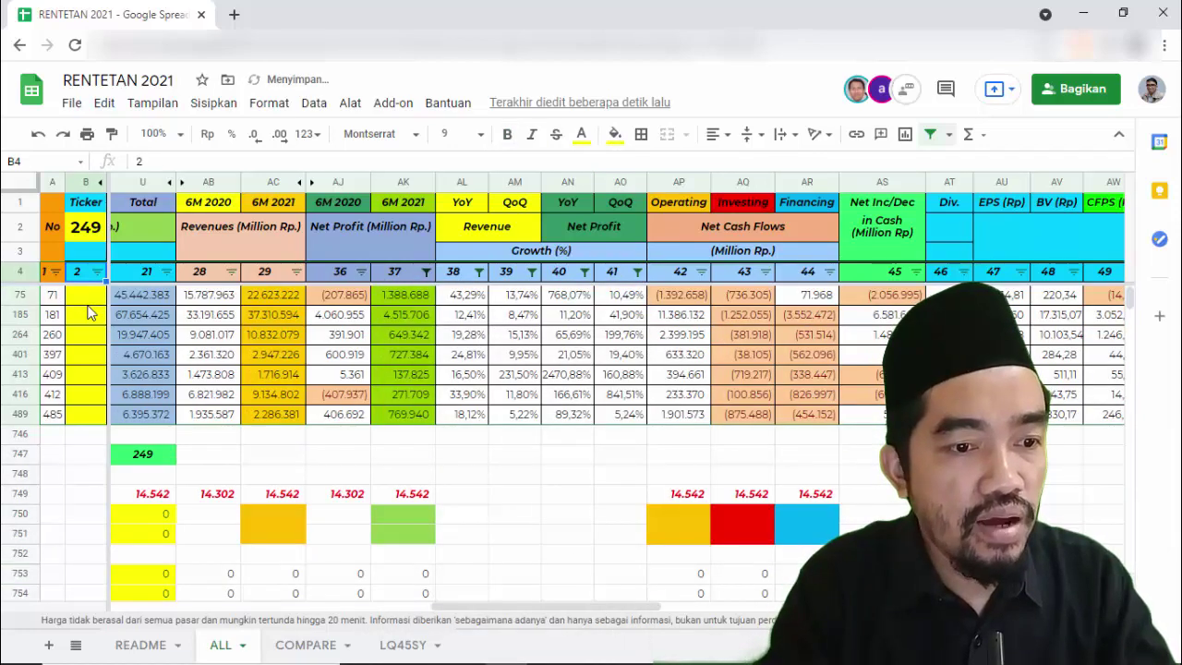
key(ctrl+shift+Down)
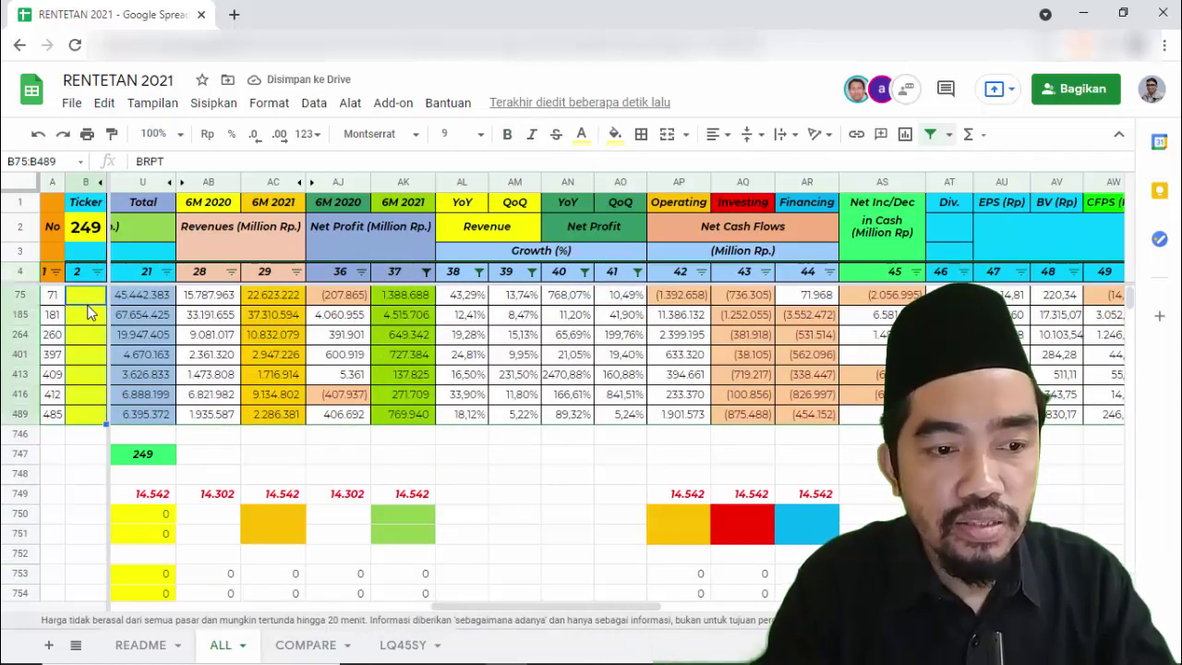
key(Right)
key(Right)
key(Right)
key(Right)
key(Right)
key(Right)
key(Right)
key(Right)
key(Right)
key(Right)
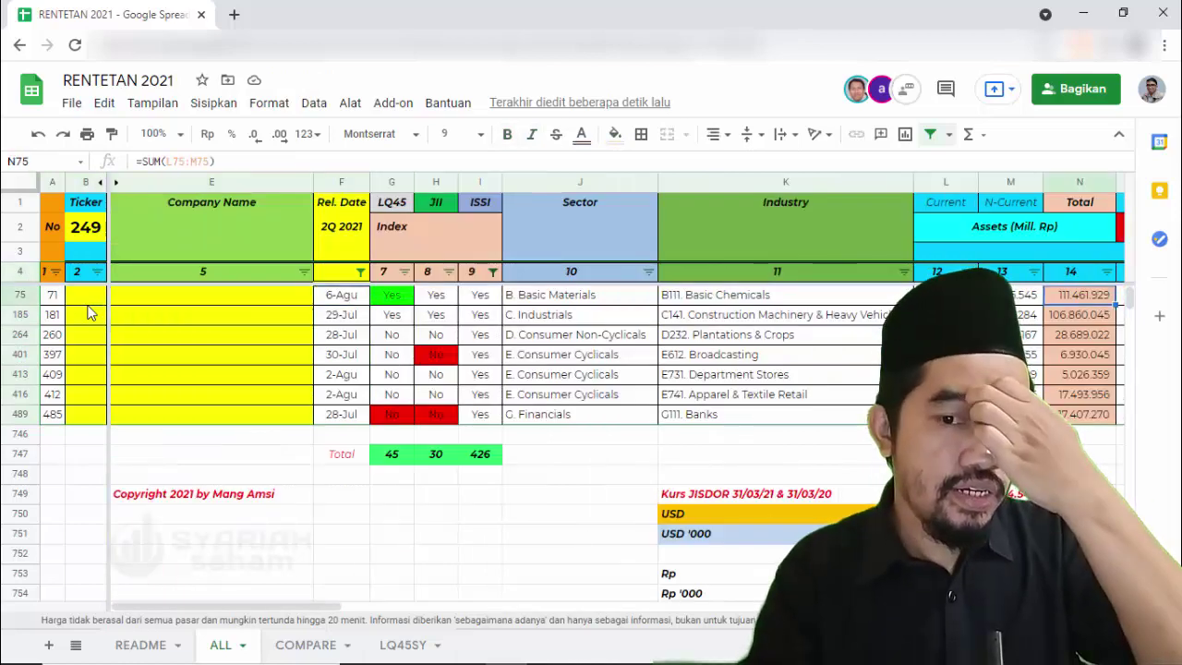
key(Right)
key(Right)
key(Right)
key(Right)
key(Right)
key(Left)
key(Left)
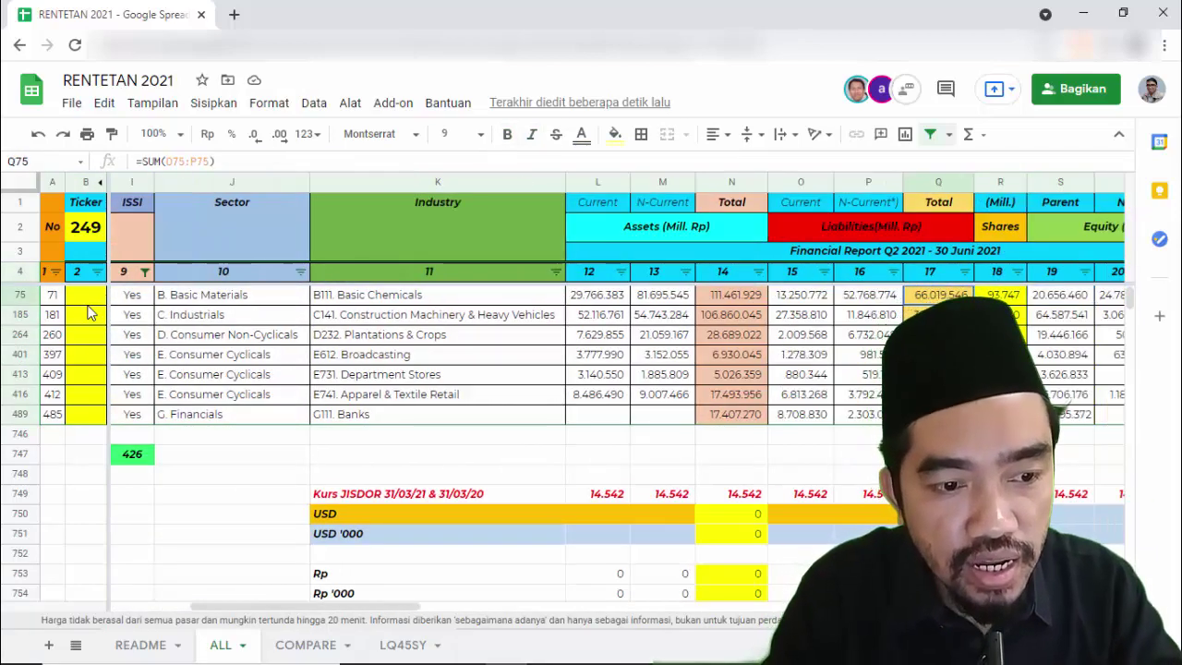
key(Left)
key(Left)
key(Left)
key(Left)
key(Left)
key(Left)
key(Left)
key(Left)
key(Left)
key(Left)
key(Left)
key(Left)
key(Right)
key(Right)
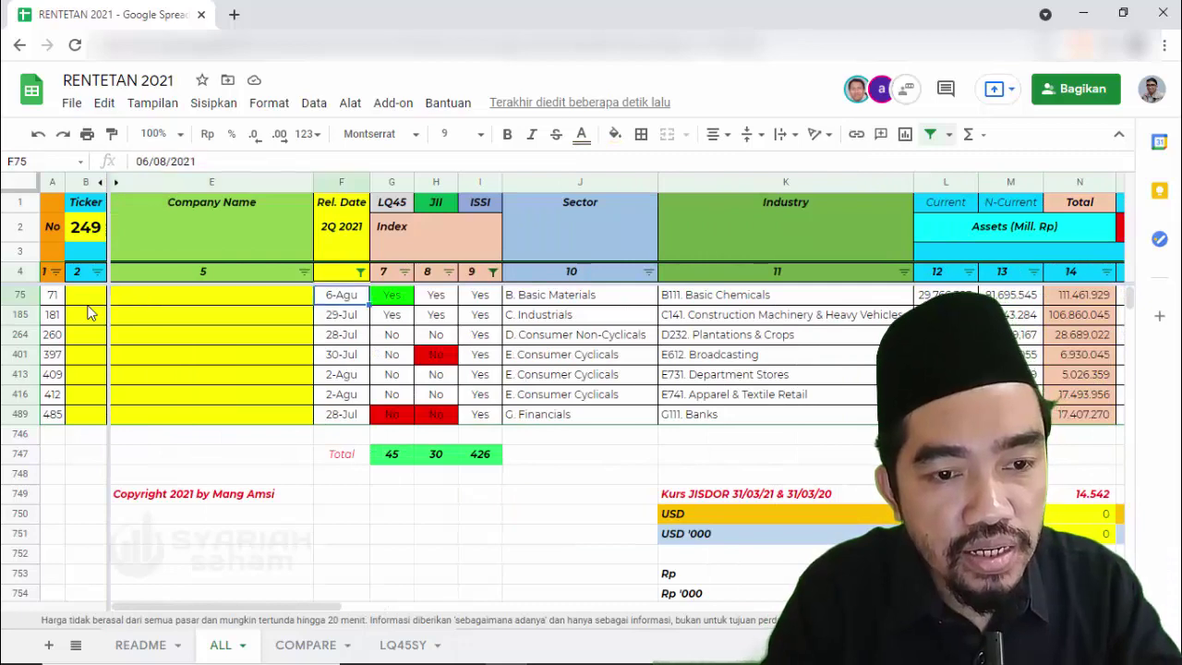
Examine the remaining companies' figures from index membership across equity and revenues to net profit growth
key(Right)
key(Right)
key(Right)
key(Right)
key(Right)
key(Right)
key(Right)
key(Right)
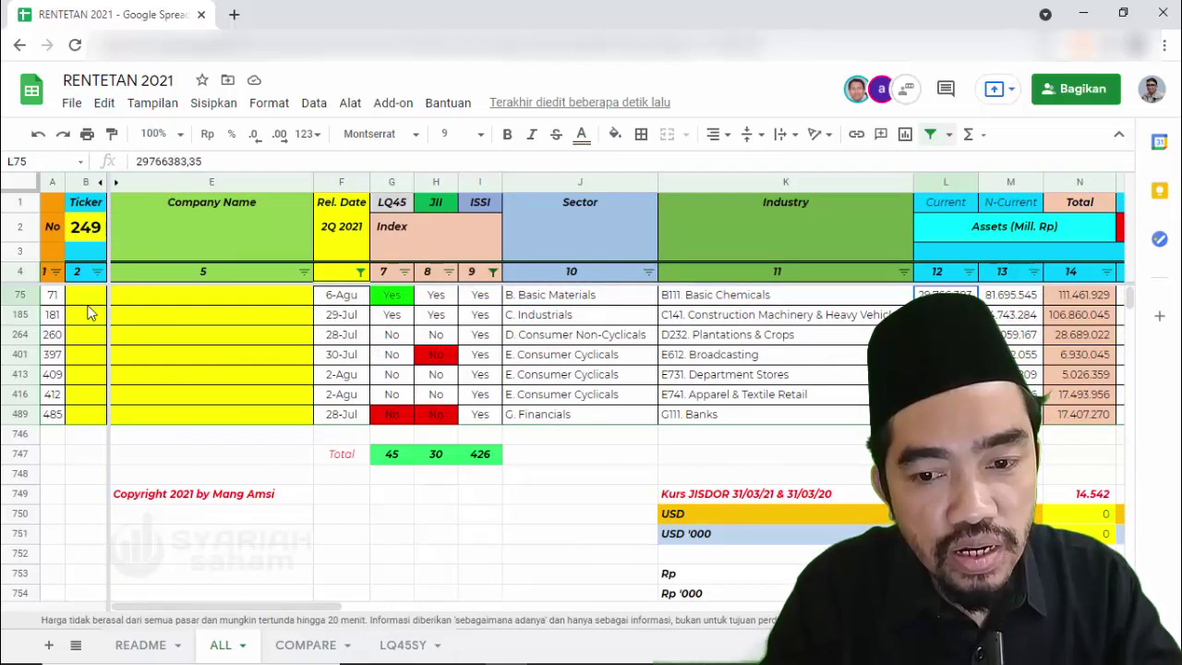
key(Right)
key(Right)
key(Right)
key(Right)
key(Right)
key(Right)
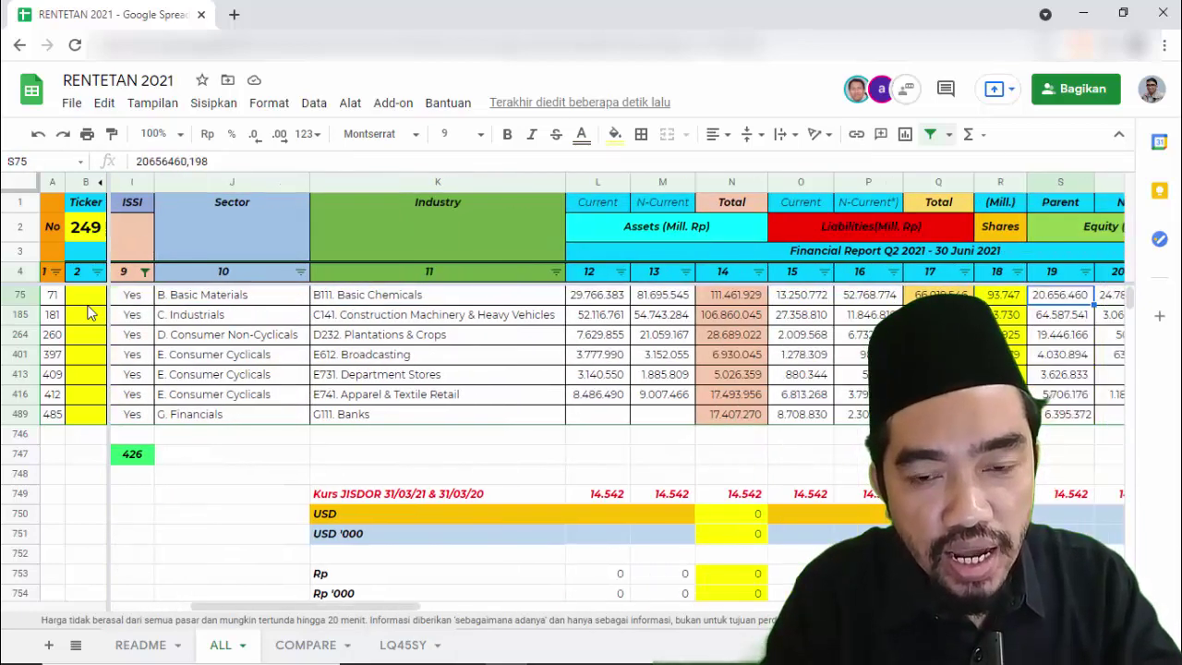
key(Right)
key(Right)
key(Right)
key(Right)
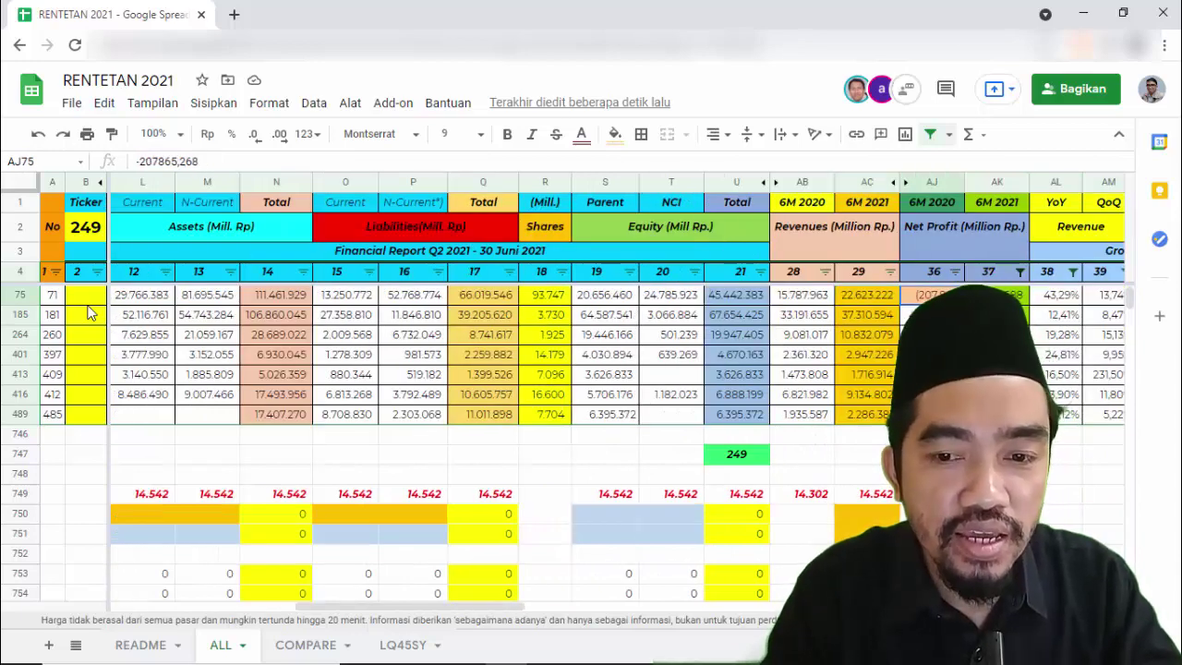
key(Right)
key(Right)
key(Right)
key(Left)
key(Left)
key(Left)
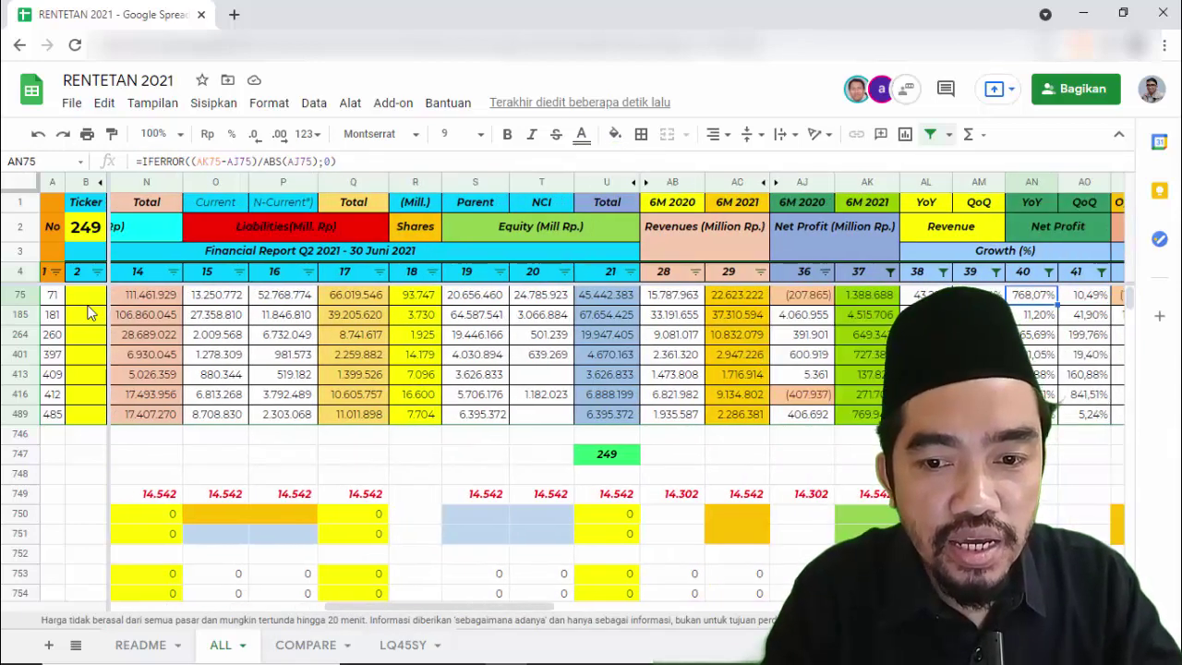
key(Right)
key(Right)
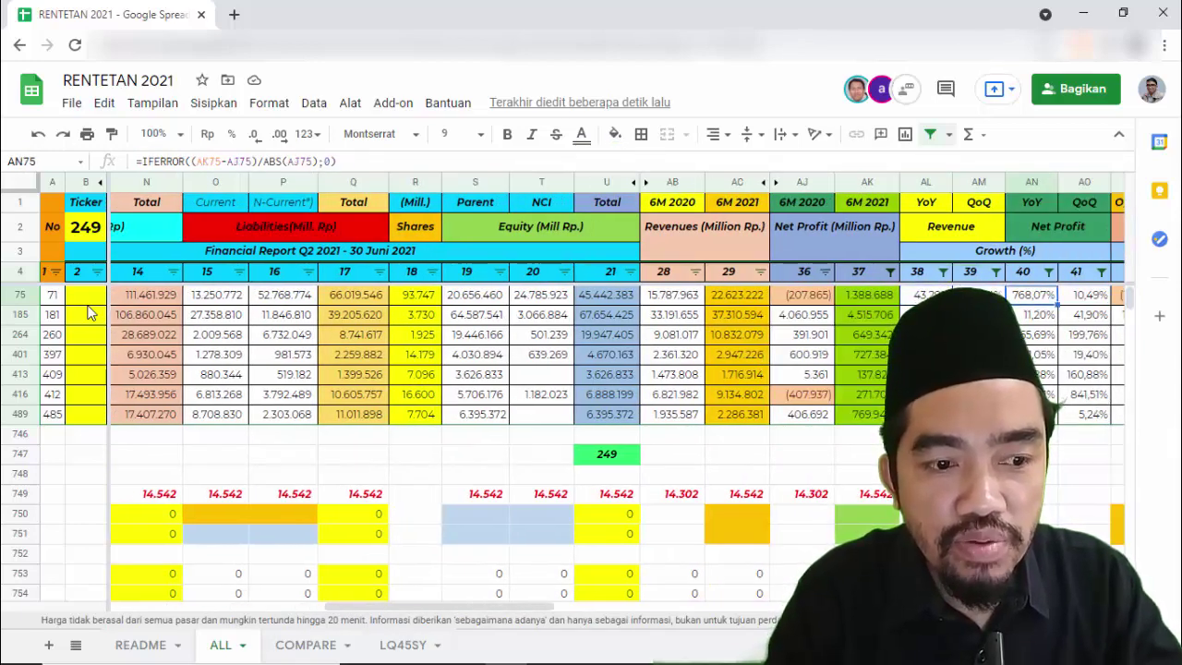
Examine the remaining companies' growth, cash flow, dividend and per-share figures through to the ROE column
key(Right)
key(Right)
key(Right)
key(Right)
key(Right)
key(Right)
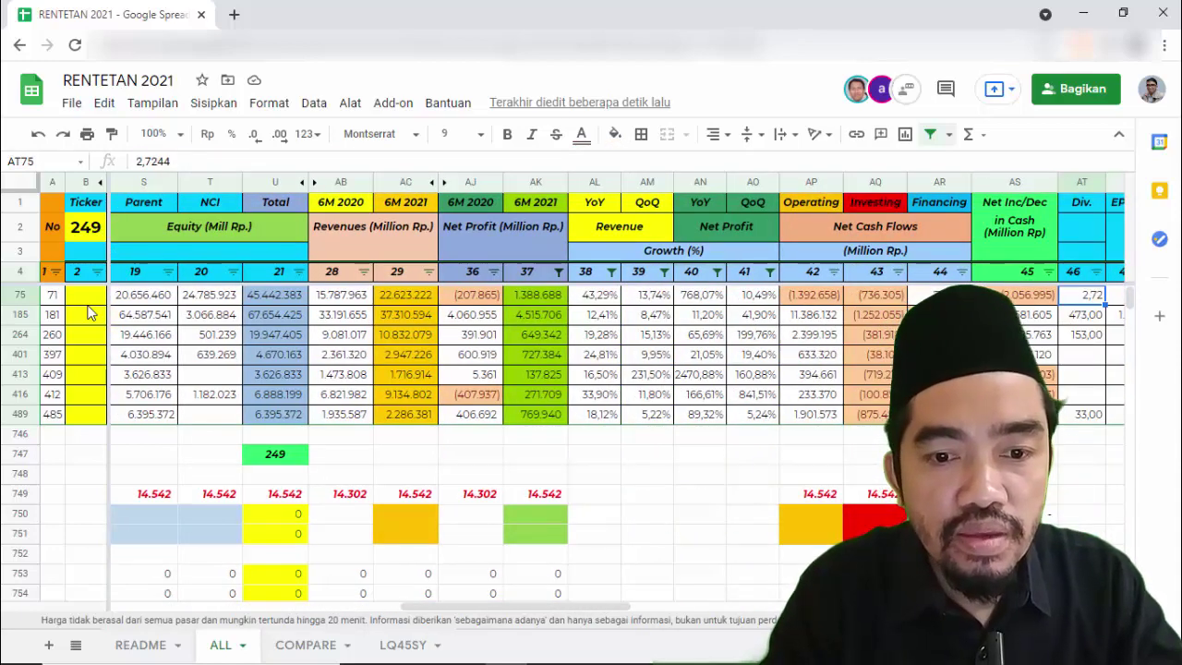
key(Right)
key(Right)
key(Right)
key(Right)
key(Right)
key(Right)
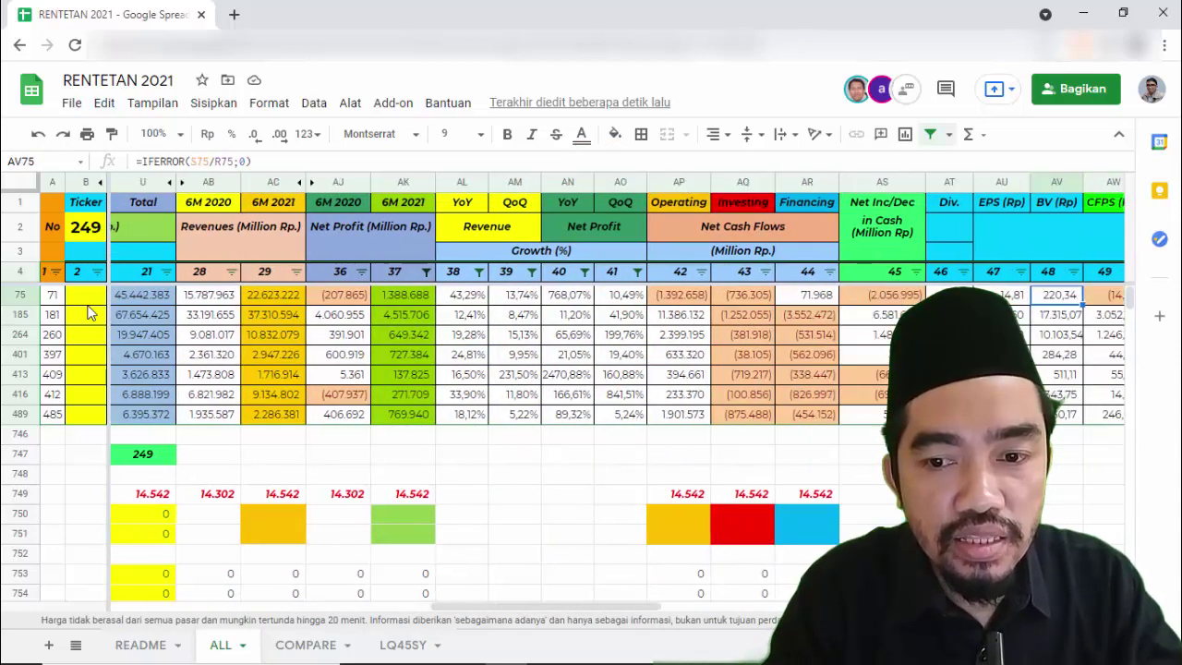
key(Right)
key(Right)
key(Right)
key(Right)
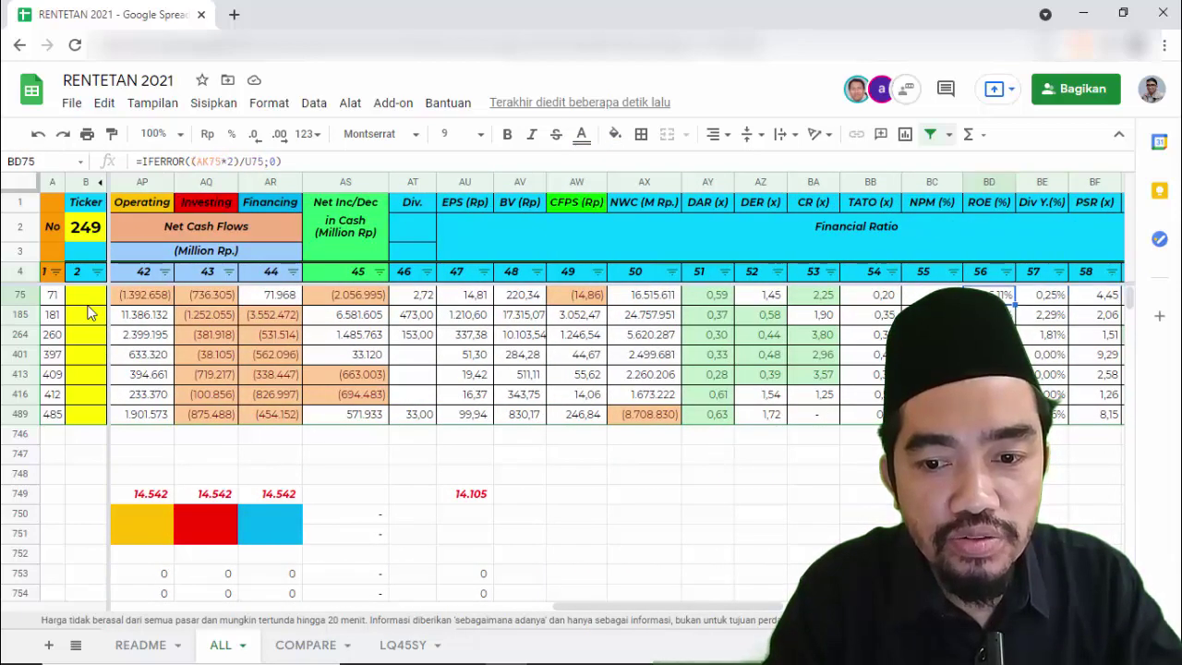
Filter the ROE (%) column to keep only the companies with 13,35%, 24,08% and 31,15%
click(1006, 271)
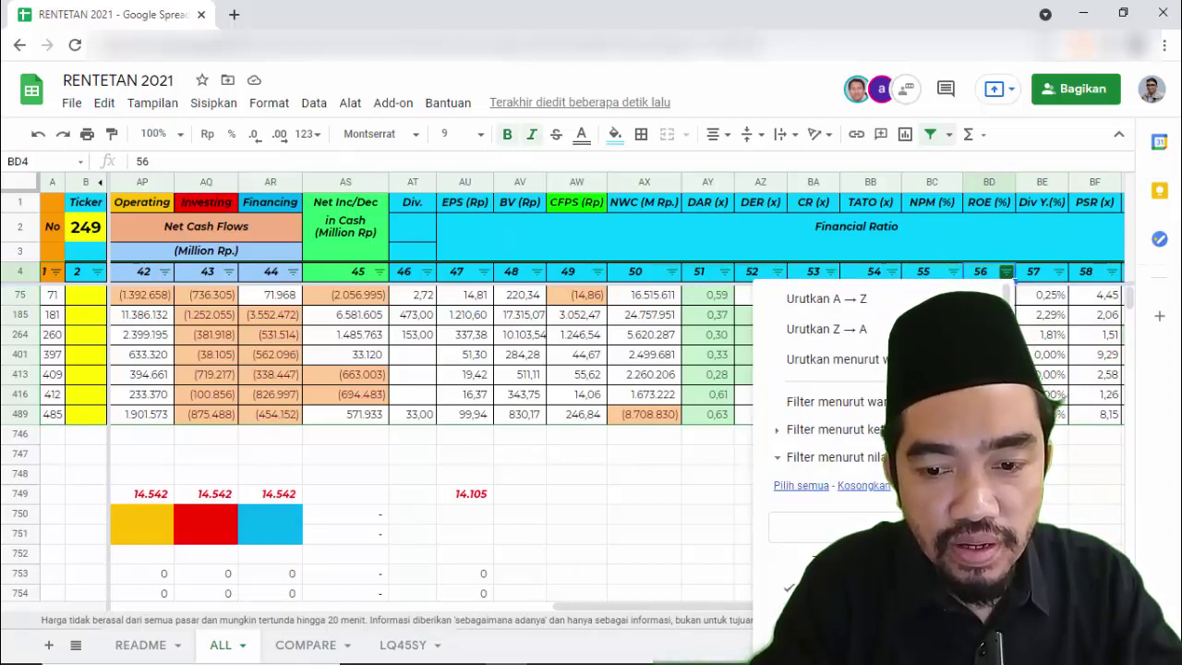
scroll(831, 415, down, 1)
click(979, 637)
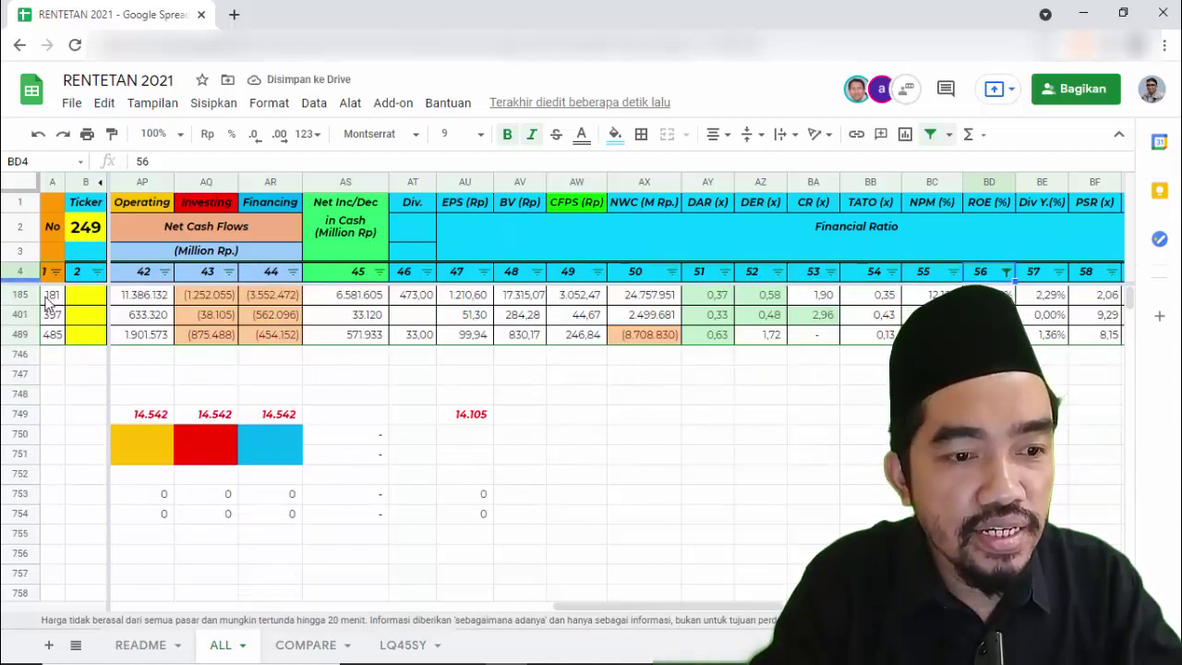
Reset the text color of the Ticker and Company Name cells in the three remaining rows
click(78, 301)
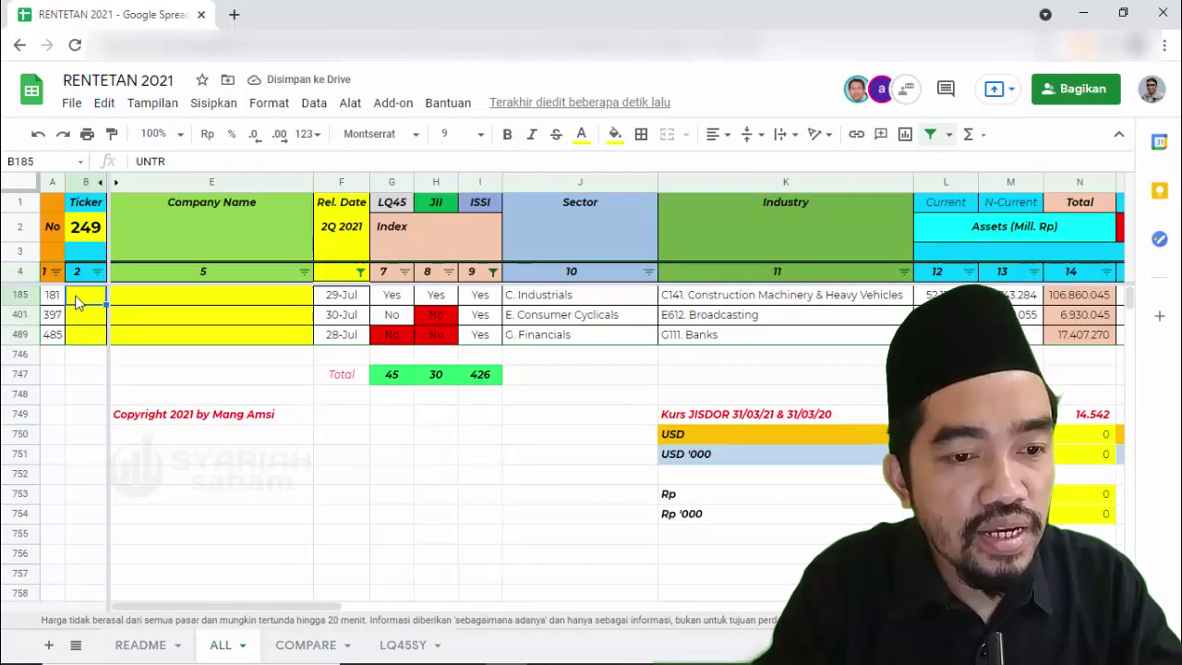
drag(78, 301, 168, 281)
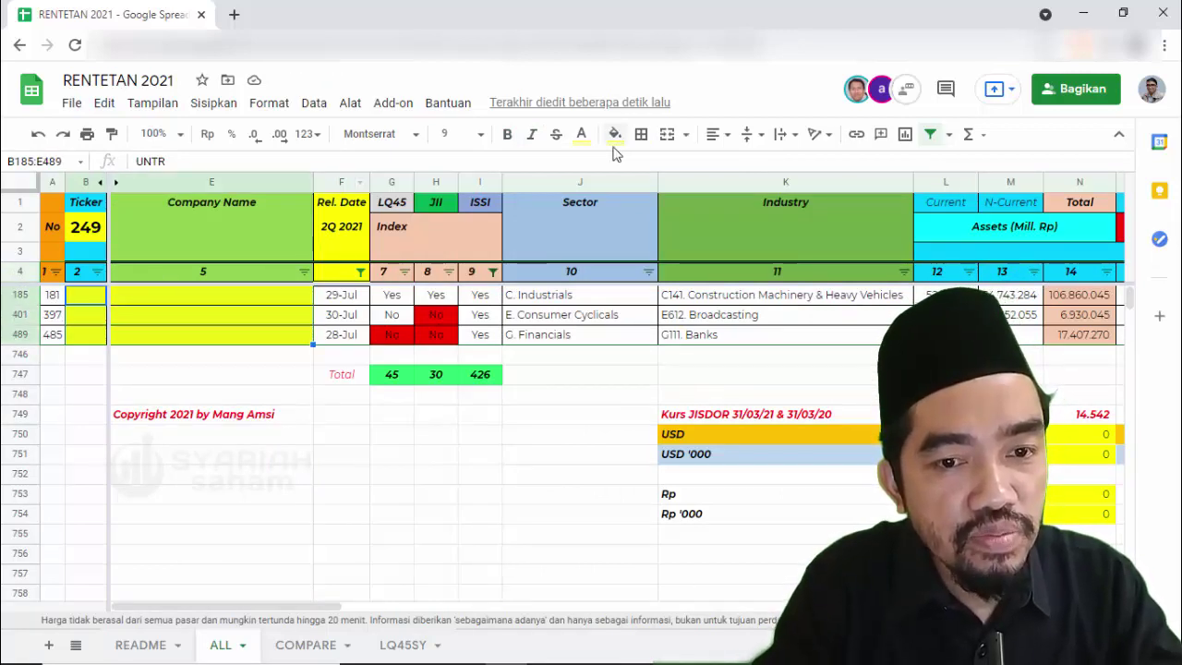
click(580, 134)
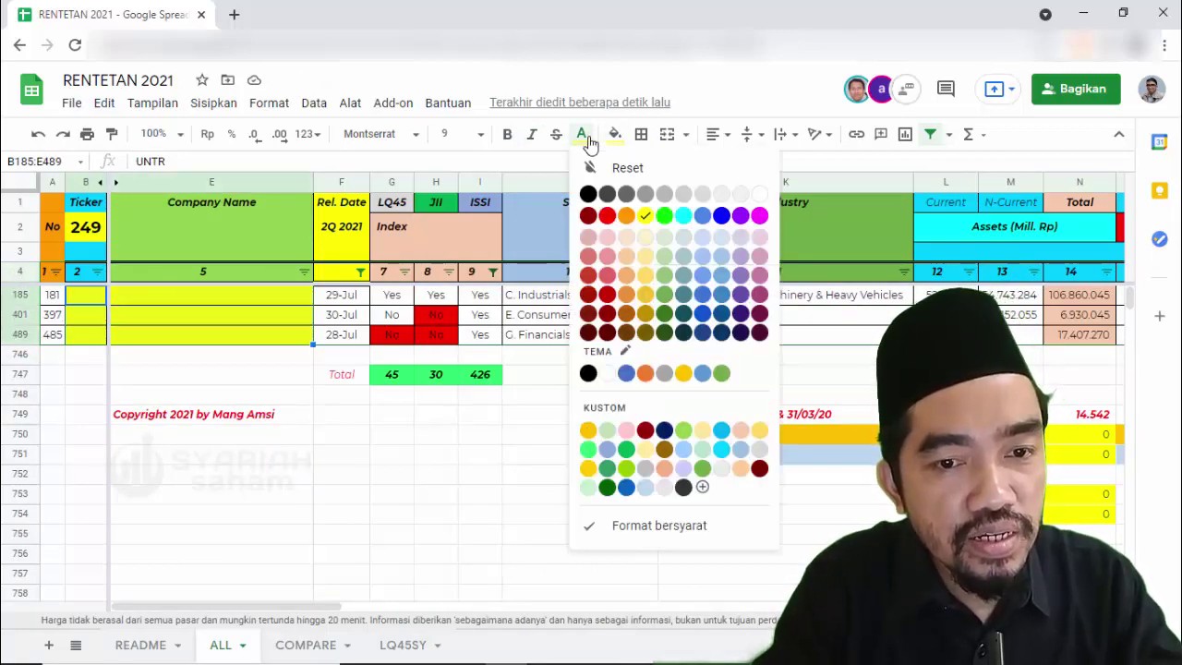
click(620, 168)
click(259, 360)
Examine the three remaining companies' names, Q2 2021 release dates and LQ45 and JII index membership
key(Up)
key(Up)
key(Up)
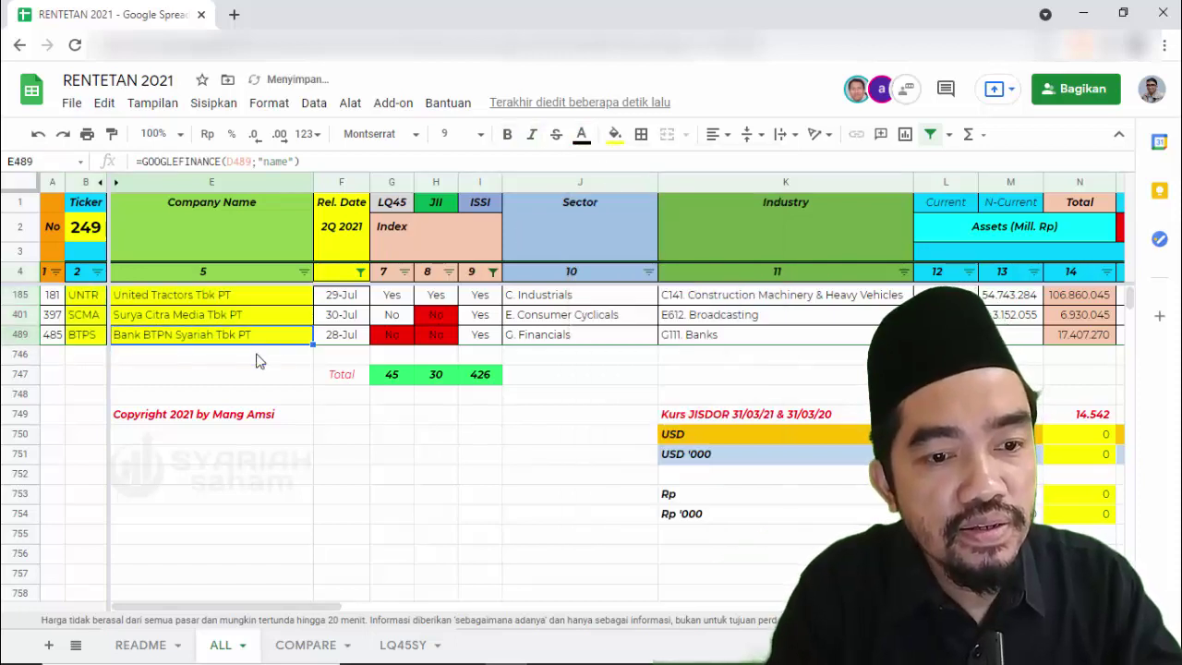
key(Down)
key(Down)
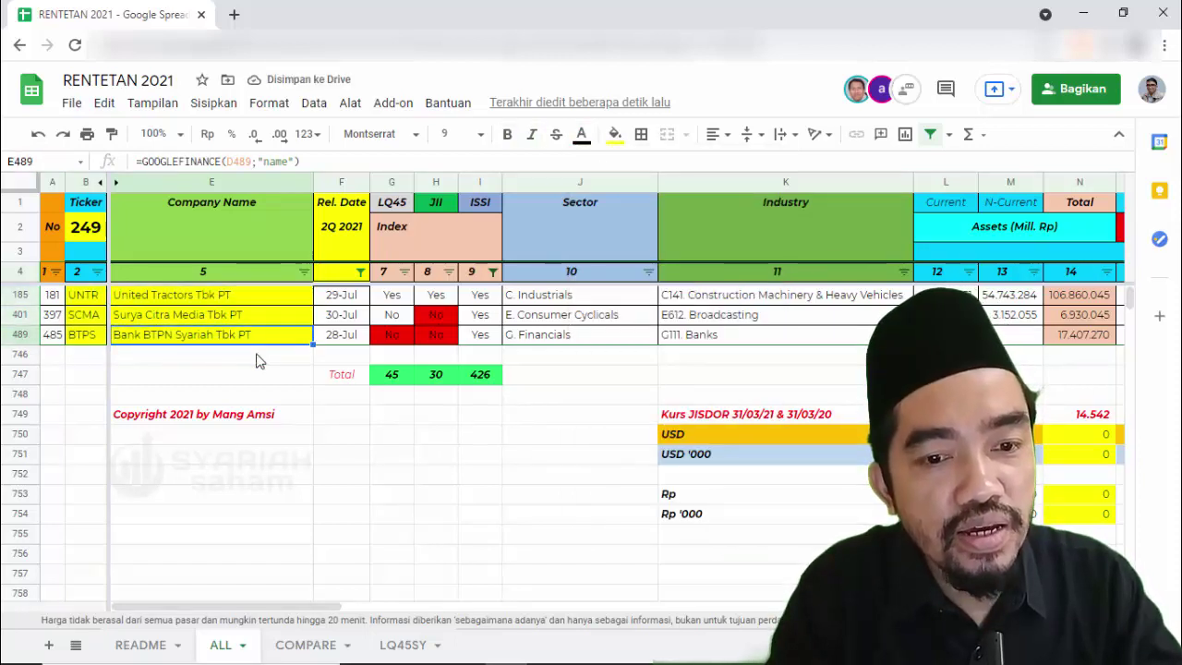
key(Right)
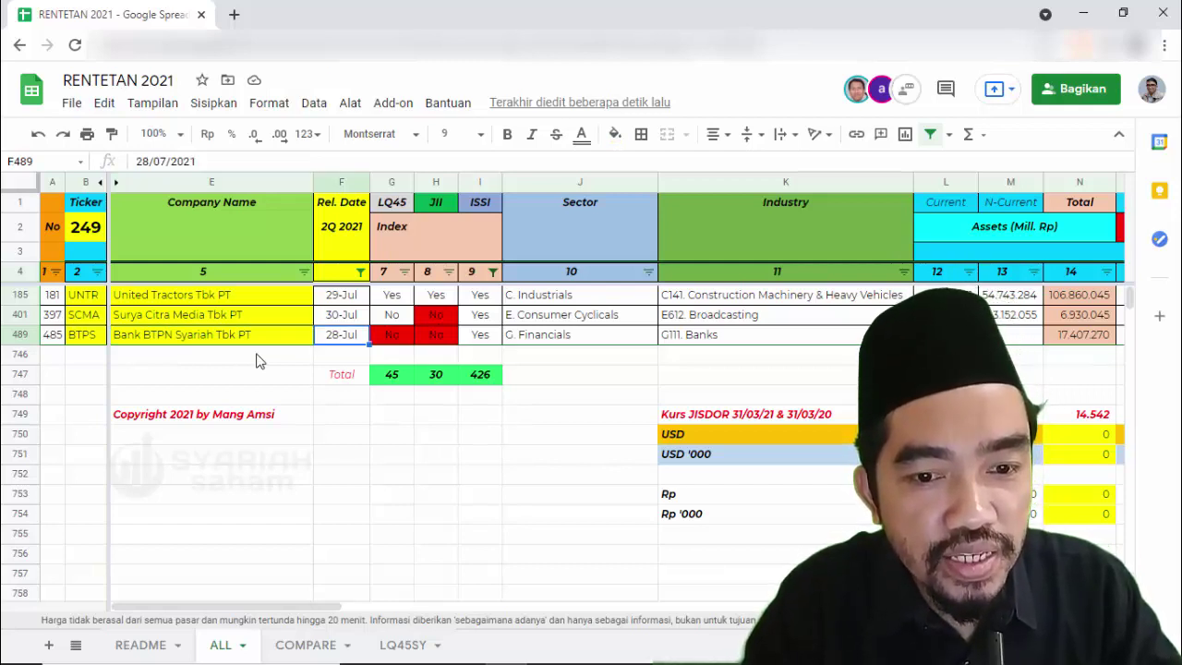
key(Right)
key(Right)
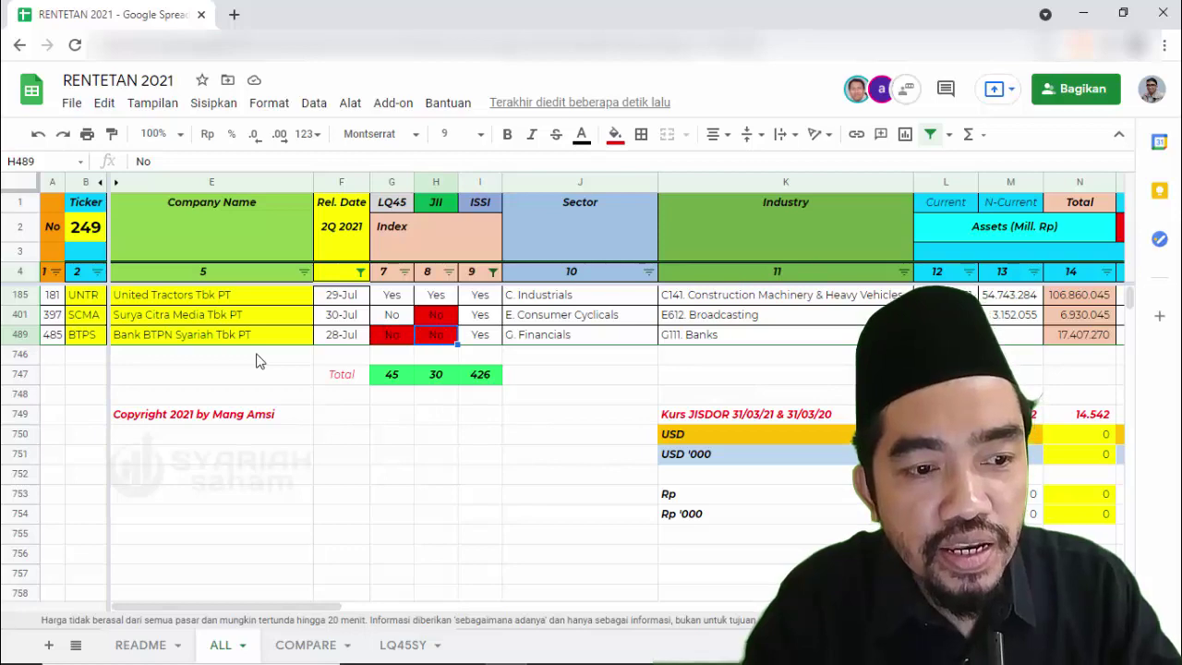
Examine the three companies' sectors, assets, liabilities, equity, revenues and net profit up to YoY revenue growth
key(Right)
key(Right)
key(Right)
key(Right)
key(Right)
key(Right)
key(Right)
key(Right)
key(Right)
key(Right)
key(Right)
key(Right)
key(Right)
key(Right)
key(Right)
key(Right)
key(Right)
key(Right)
key(Right)
key(Right)
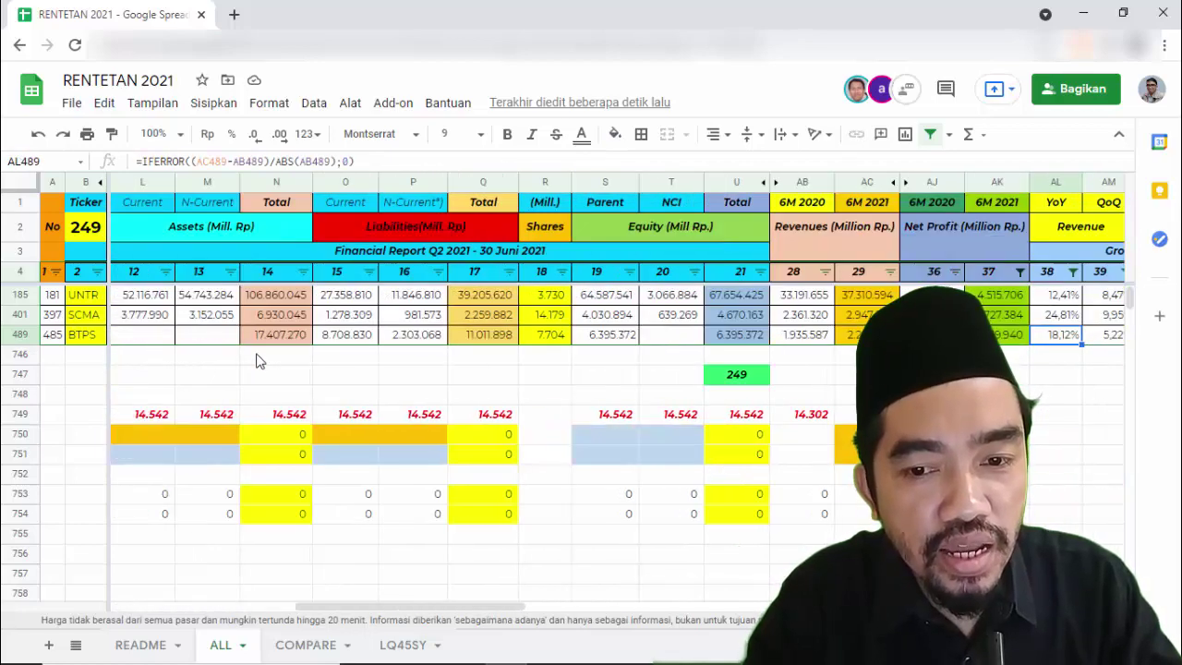
Examine the three companies' remaining growth figures, net cash flows, dividends and financial ratios through to PCFR
key(Right)
key(Right)
key(Right)
key(Right)
key(Right)
key(Right)
key(Right)
key(Right)
key(Right)
key(Right)
key(Right)
key(Right)
key(Right)
key(Right)
key(Right)
key(Right)
key(Right)
key(Right)
key(Right)
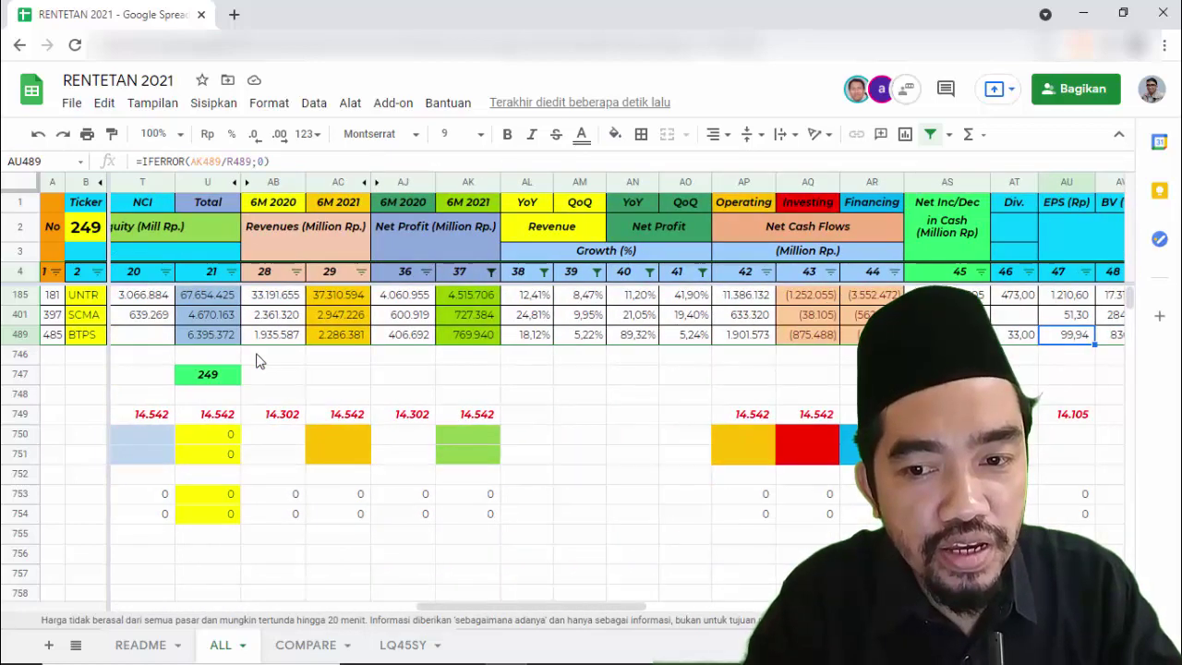
key(Right)
key(Right)
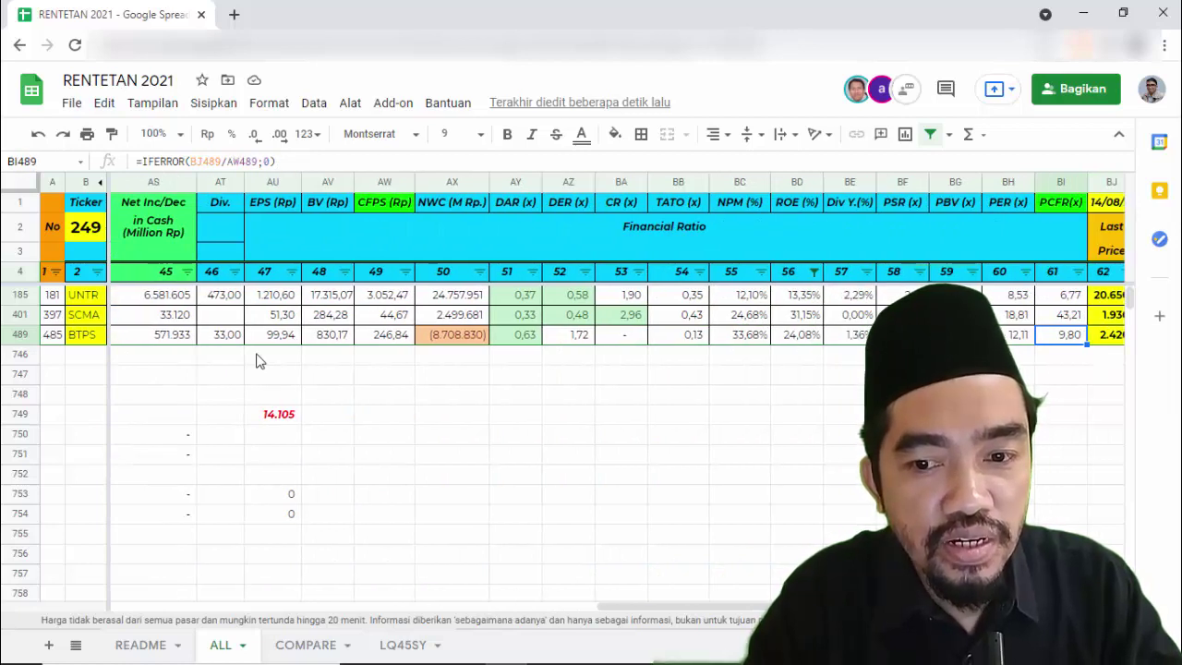
Compare the PER values of UNTR, SCMA and BTPS
key(Left)
key(Up)
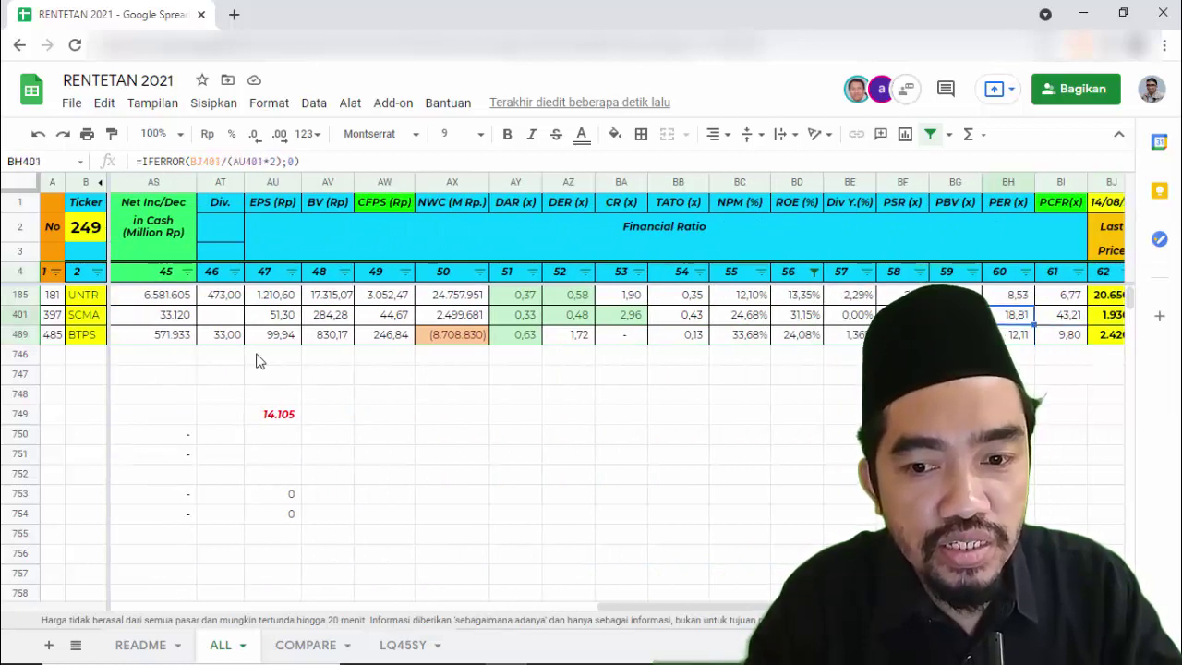
key(Up)
key(Down)
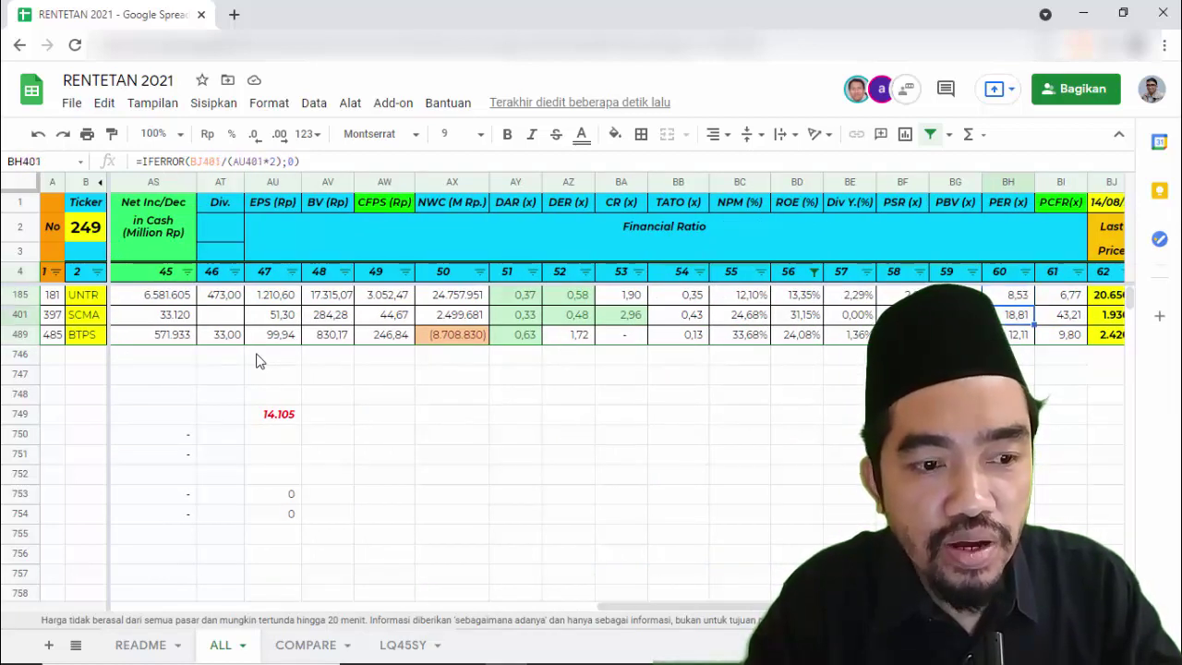
key(Down)
key(Up)
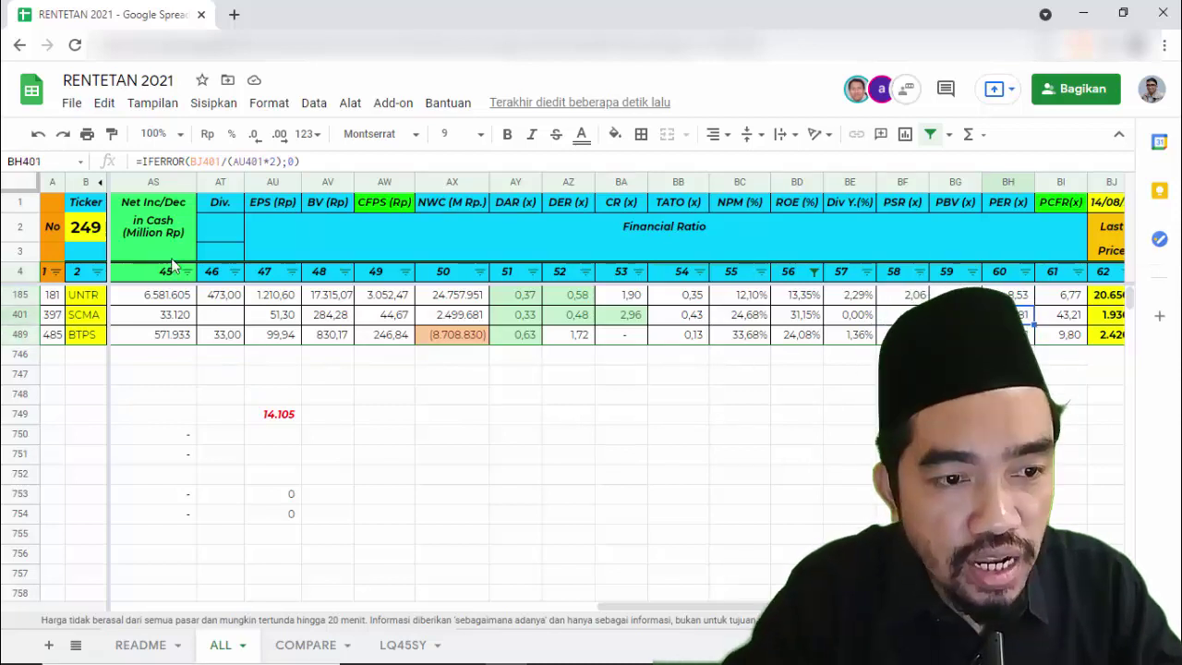
Open the Syariah Saham Charting site, chart.syariahsaham.id, in a new browser tab
click(235, 15)
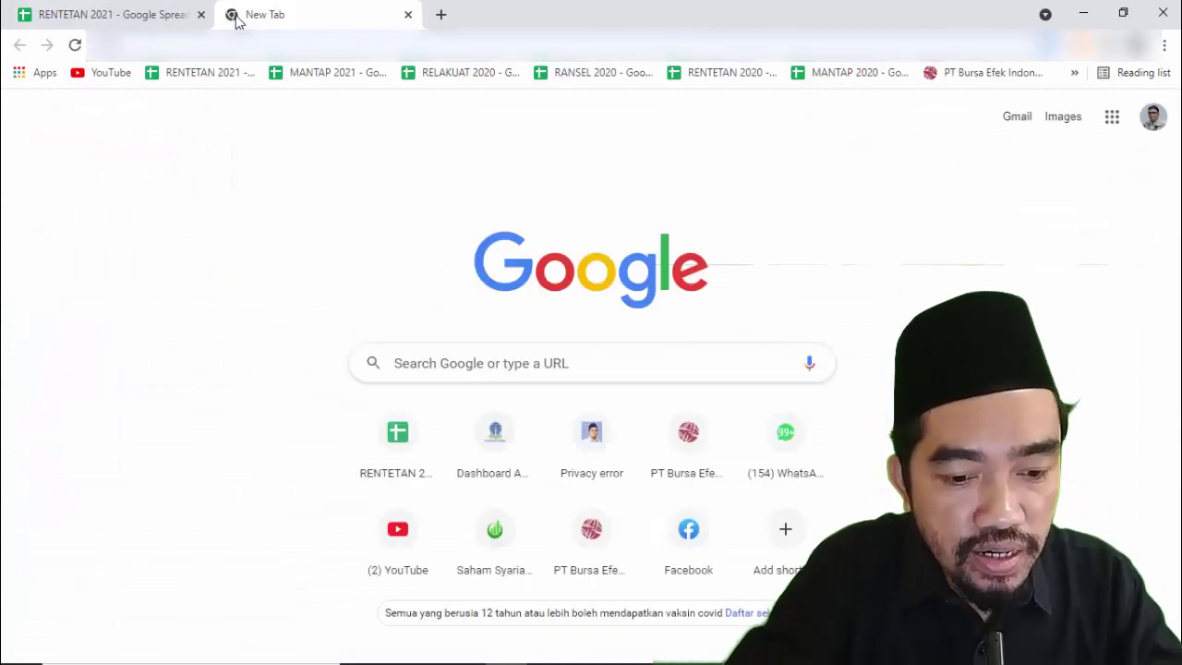
text(chart)
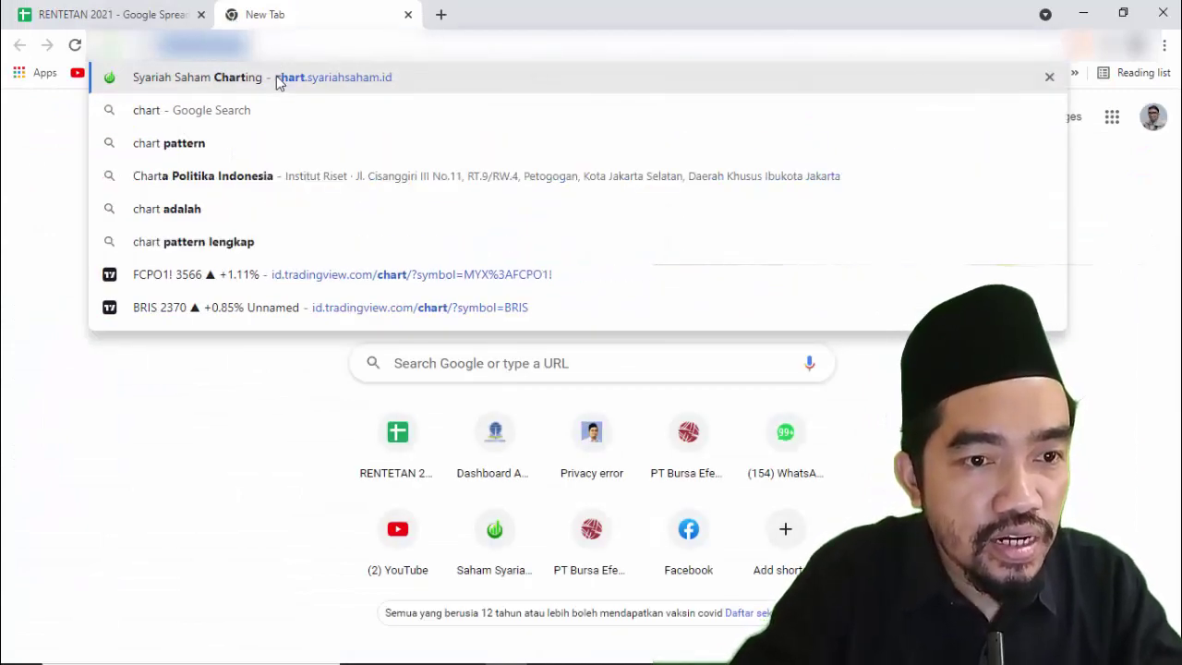
click(280, 81)
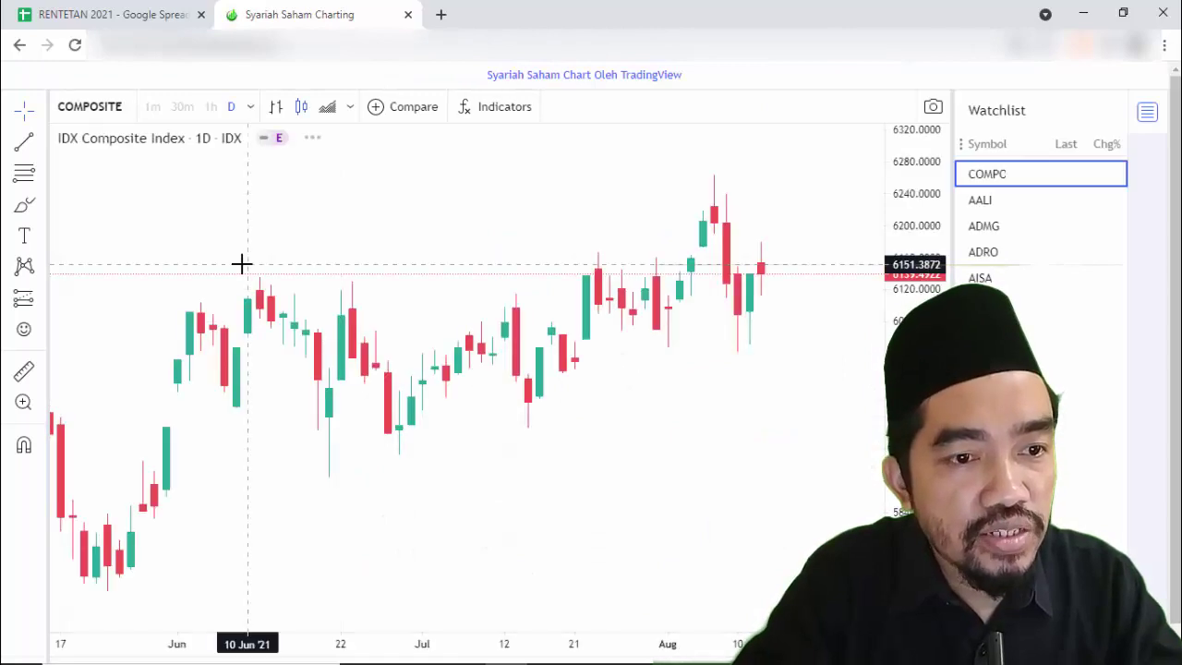
Load the chart of UNTR, United Tractors Tbk, from the IDX exchange
click(91, 111)
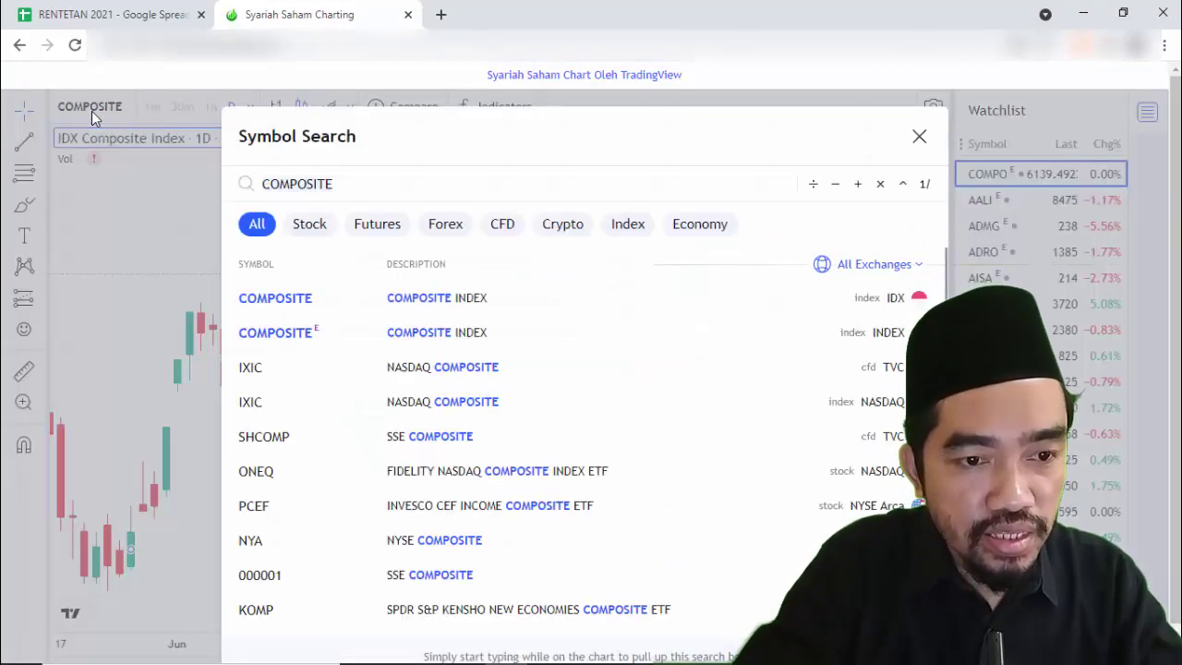
text(UNTR)
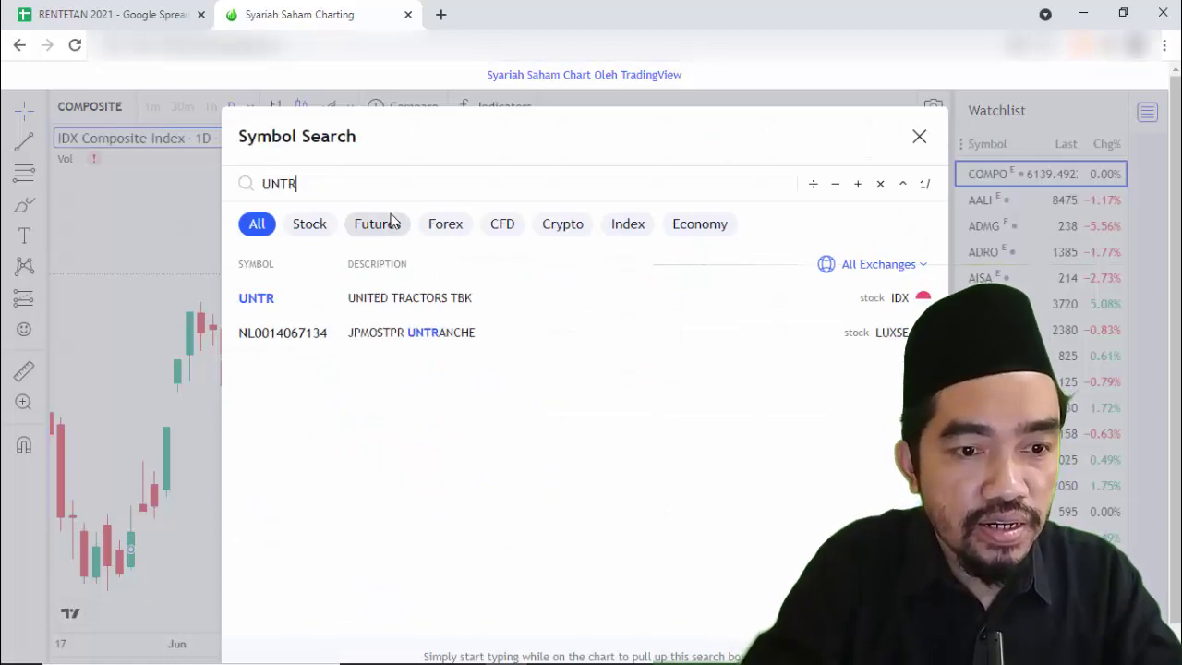
click(375, 309)
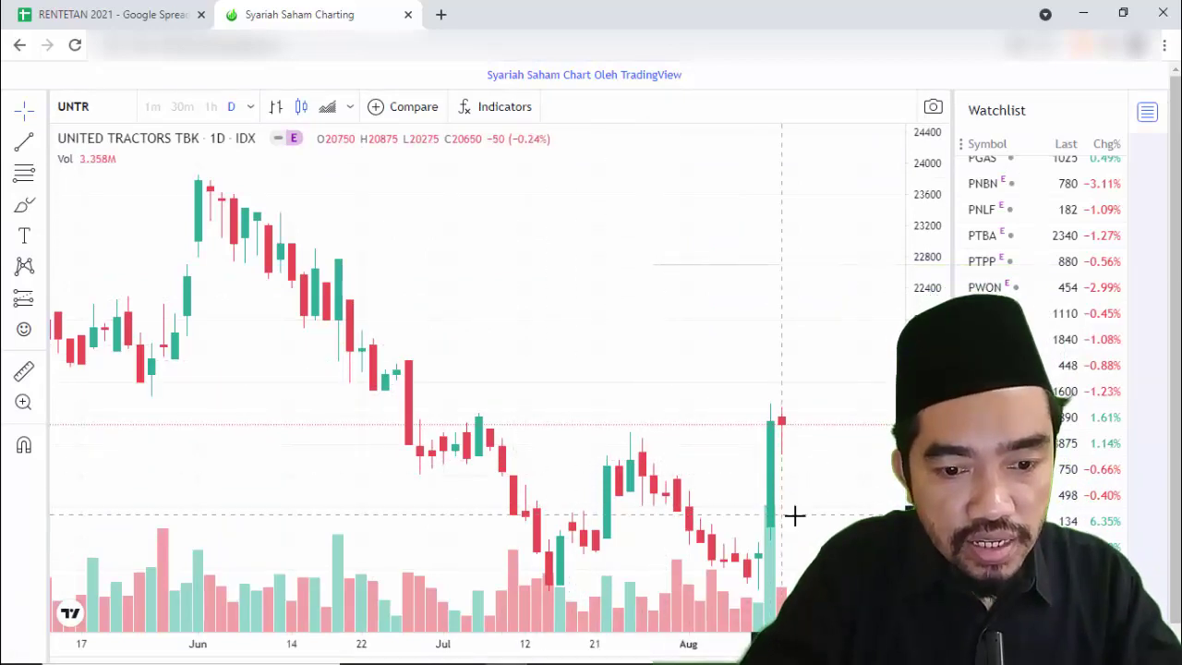
Draw horizontal lines on the UNTR chart at the mid-July low and at the 26 July high
click(40, 145)
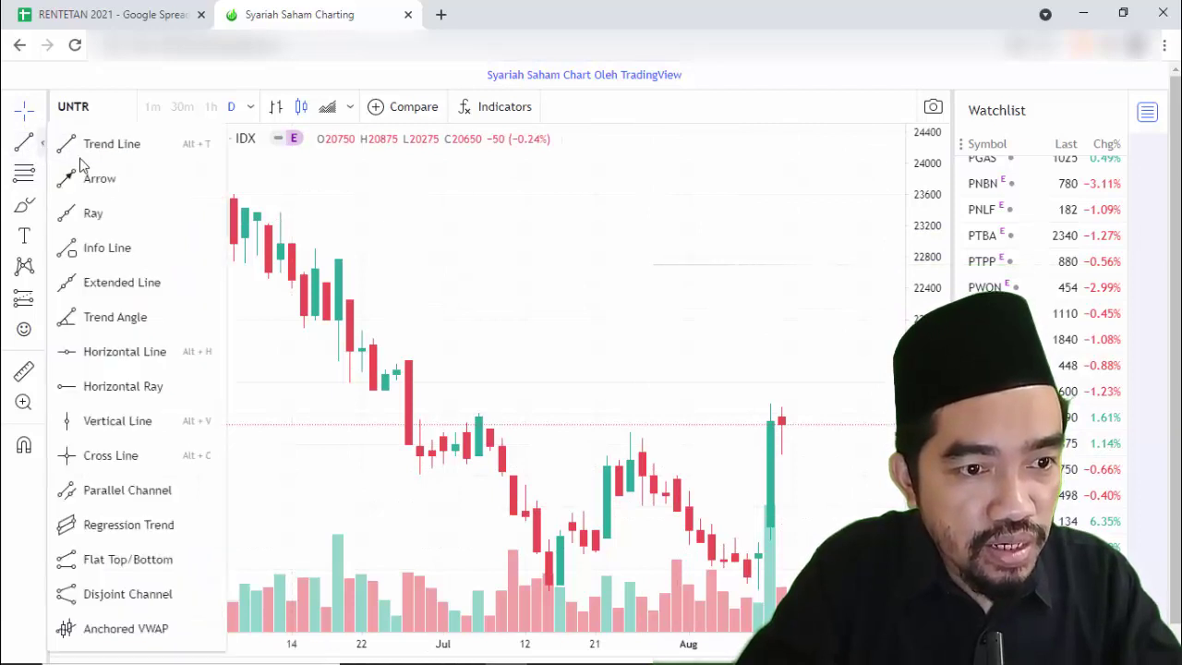
click(98, 351)
click(478, 596)
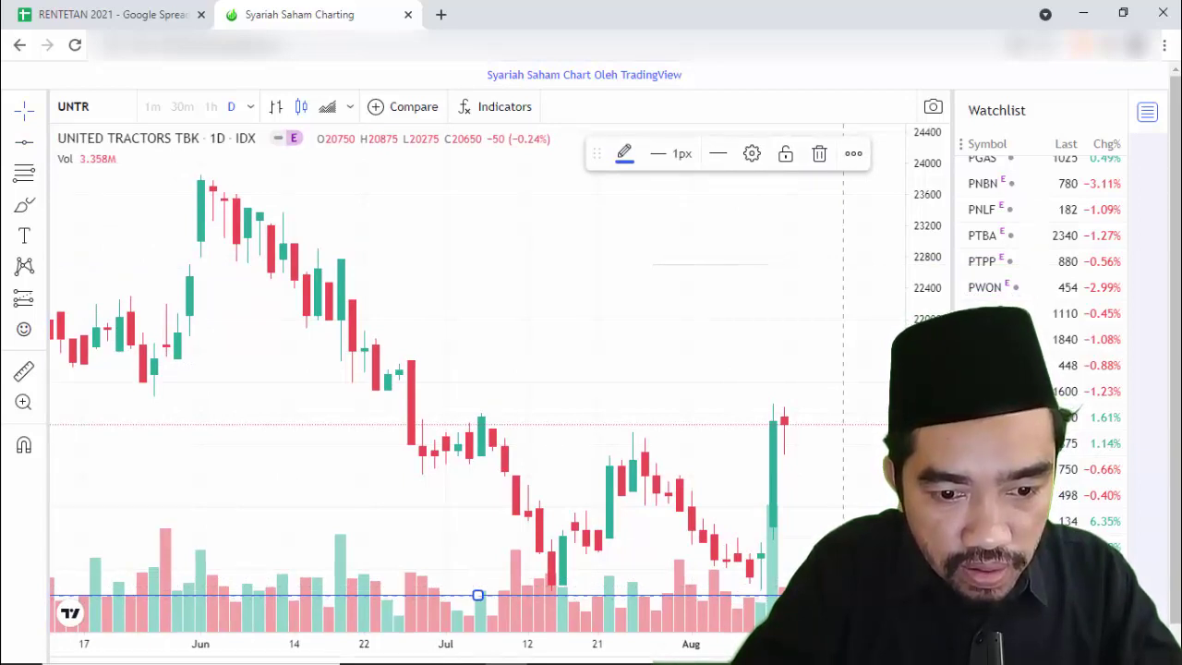
drag(478, 596, 478, 590)
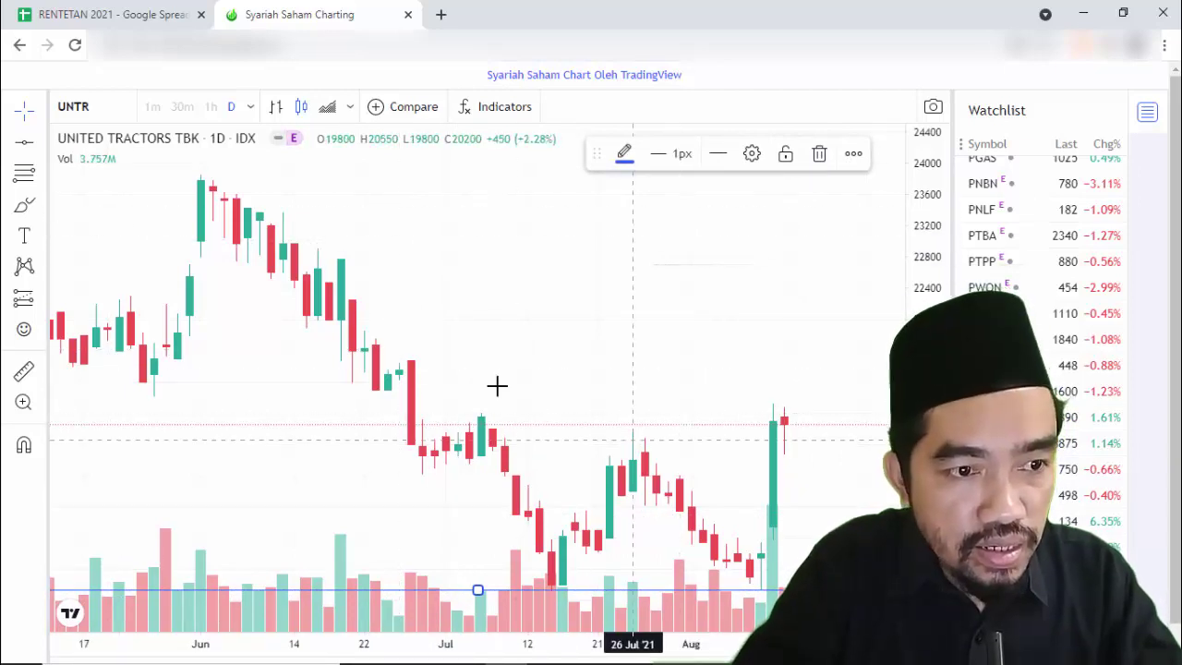
click(25, 142)
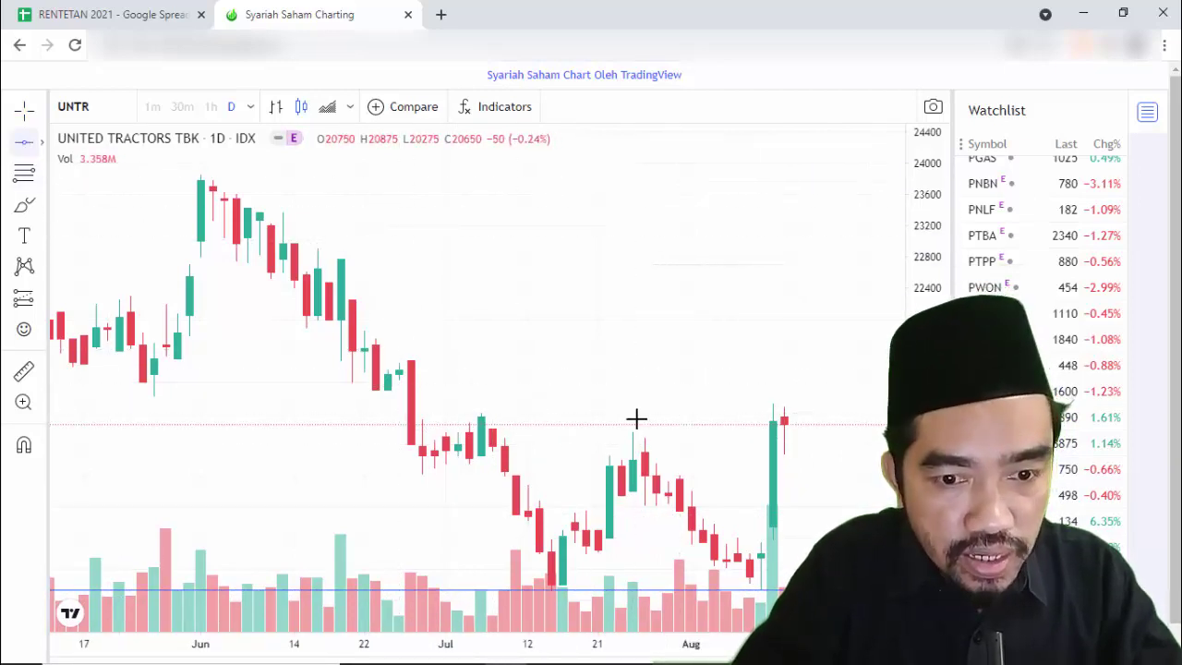
click(669, 430)
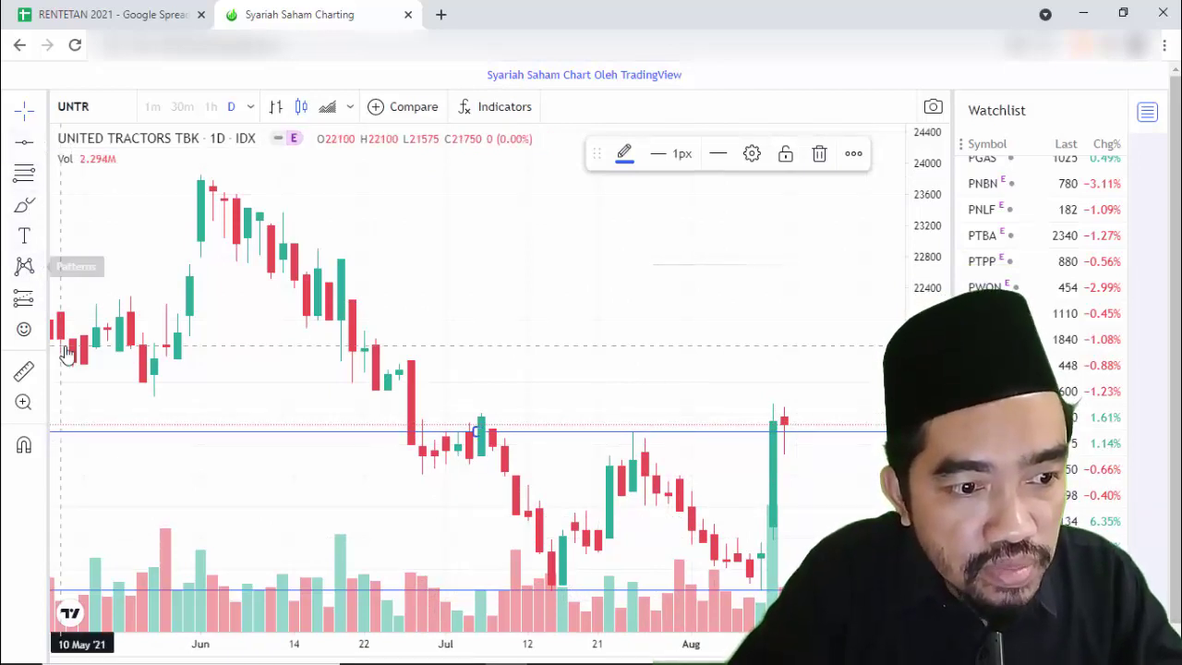
Draw a Price Range from the lower to the upper horizontal line and move it to start at the upper line
click(40, 301)
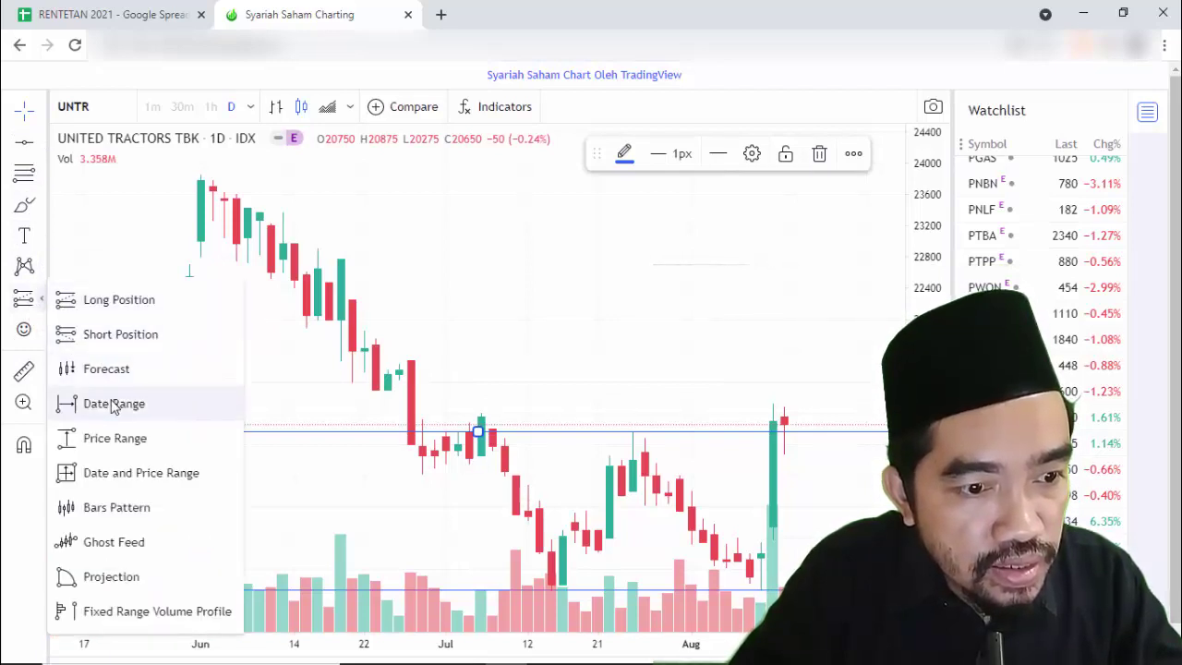
click(114, 438)
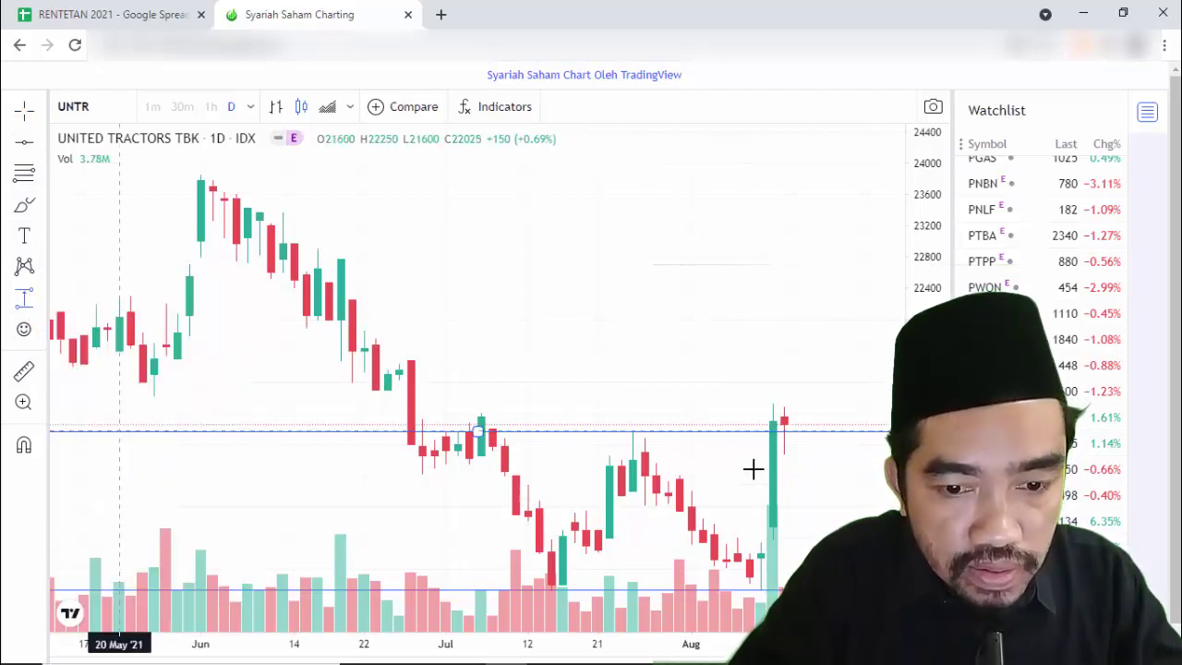
click(668, 591)
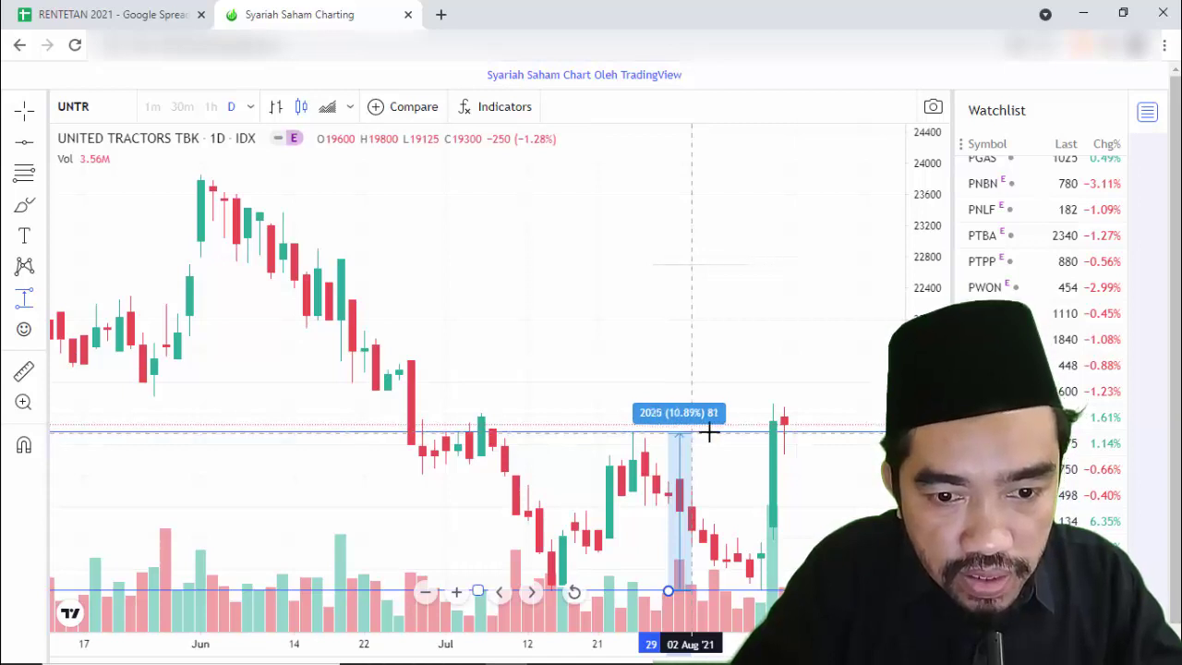
click(771, 430)
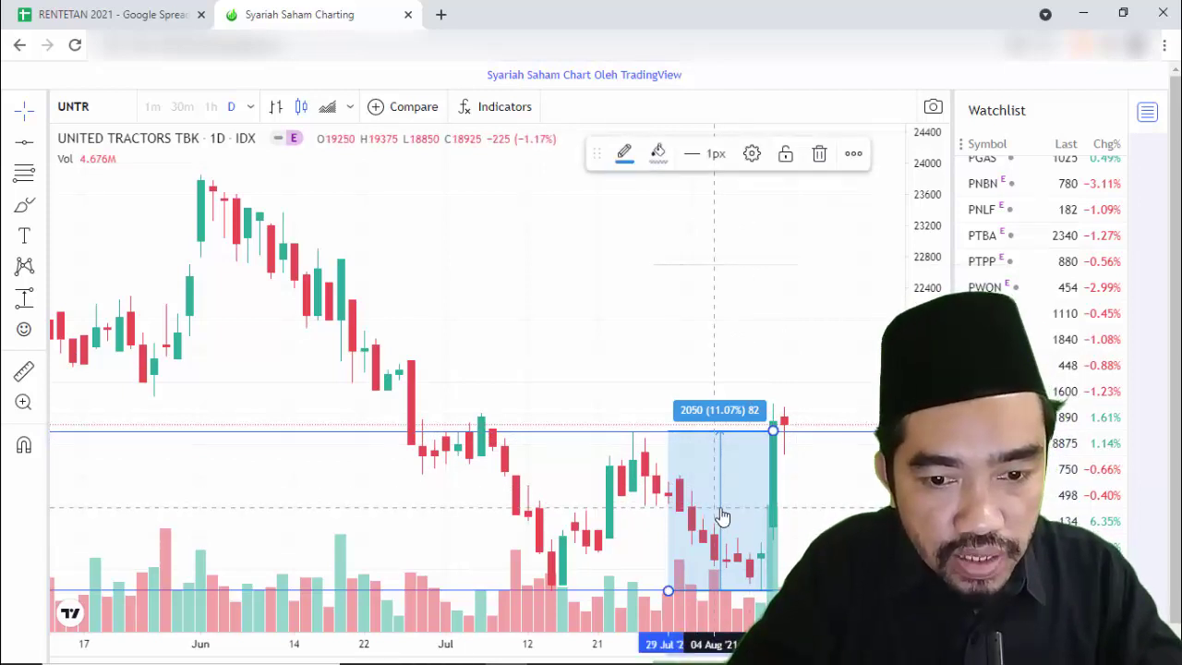
mouse_move(727, 510)
mouse_down()
mouse_move(794, 416)
mouse_move(815, 336)
mouse_move(821, 349)
mouse_up()
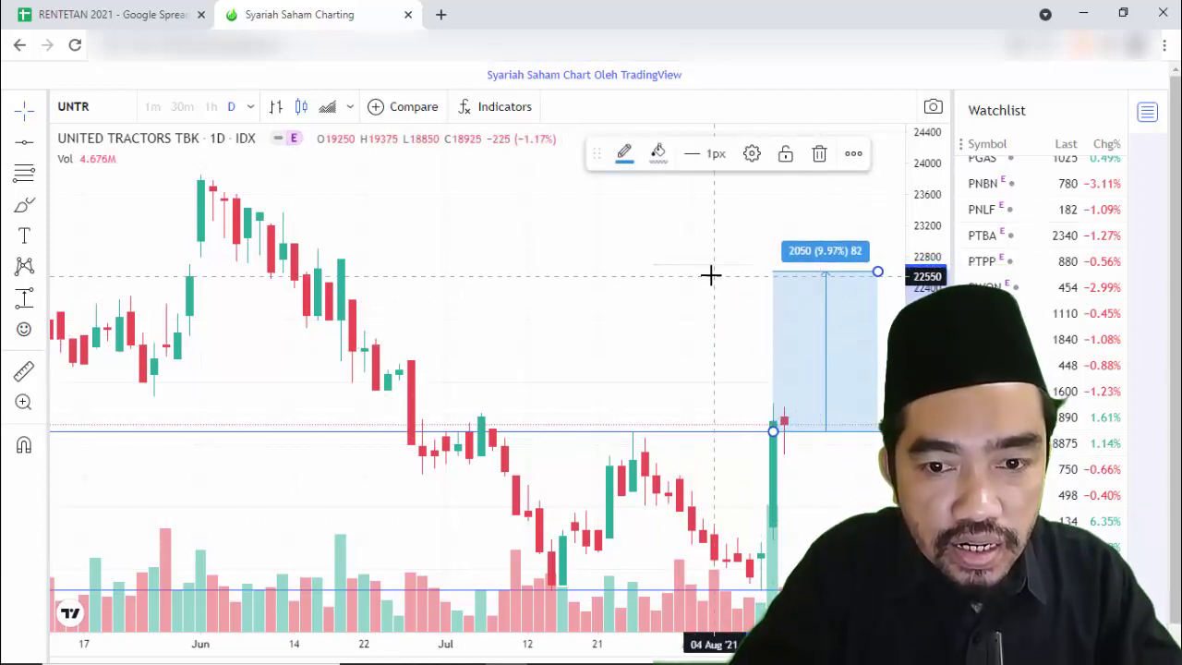